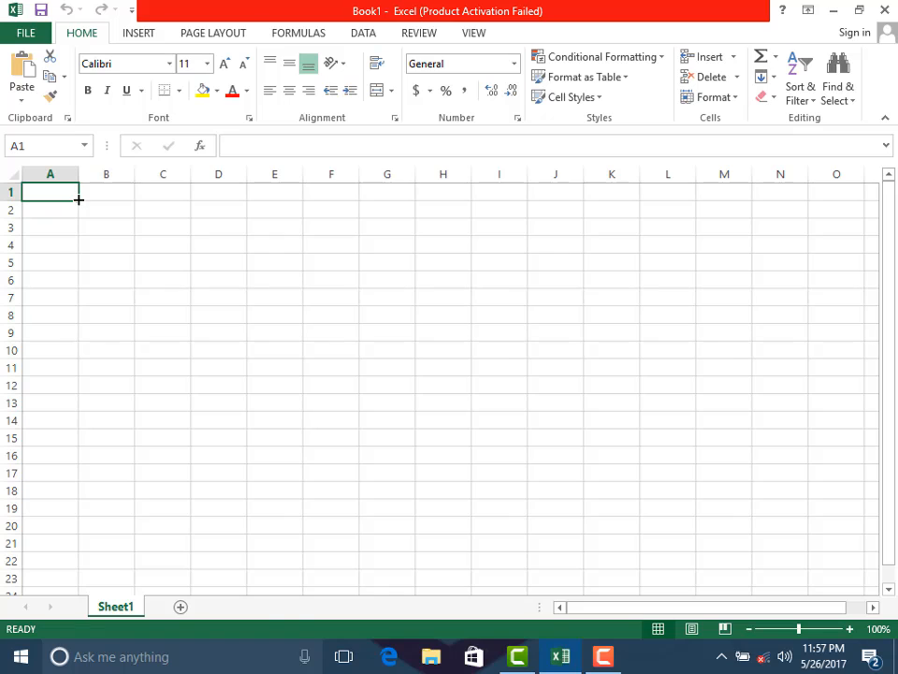
Merge and center A1:B1 and enter the heading 'Char Limit'
left_click_drag(80, 196, 129, 195)
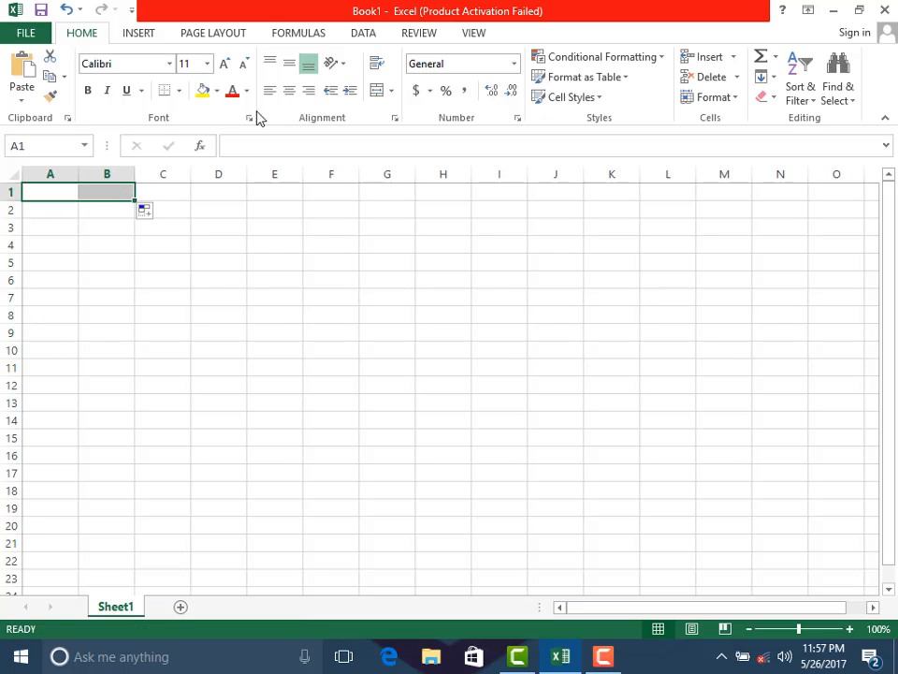
left_click(390, 91)
left_click(409, 113)
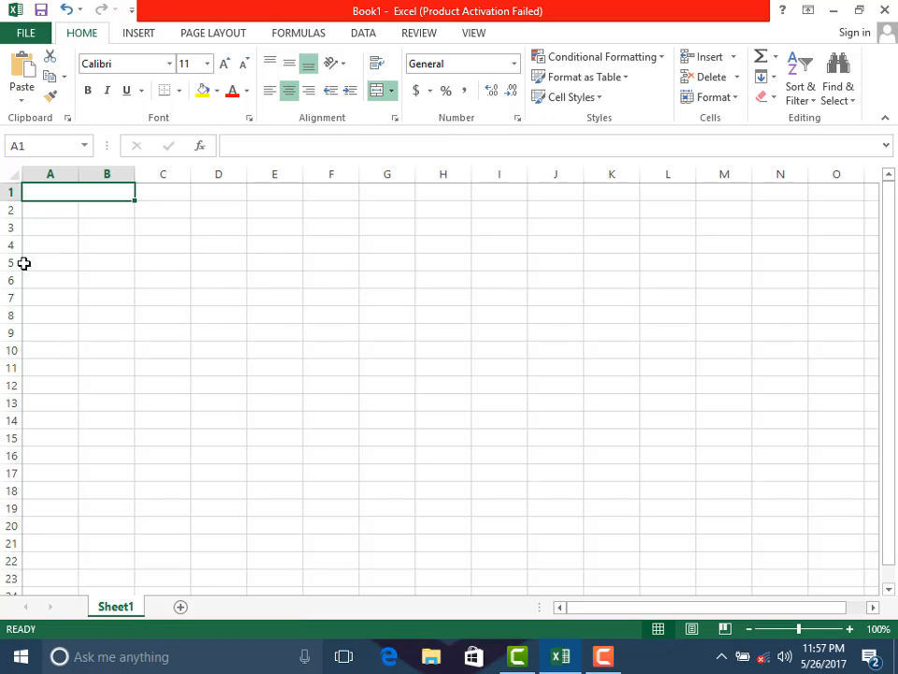
double_click(72, 191)
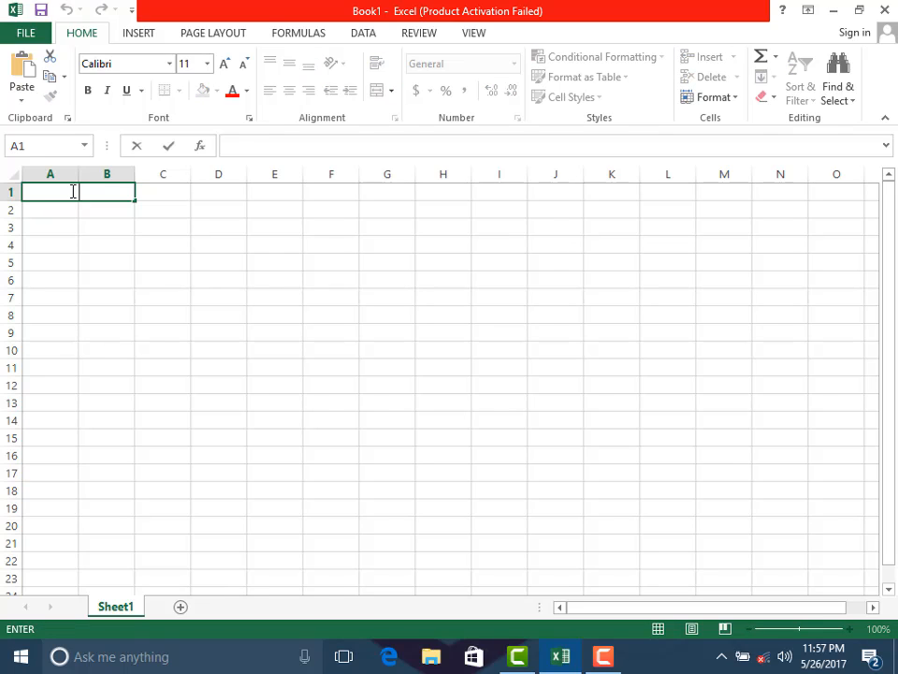
type("Char Limit")
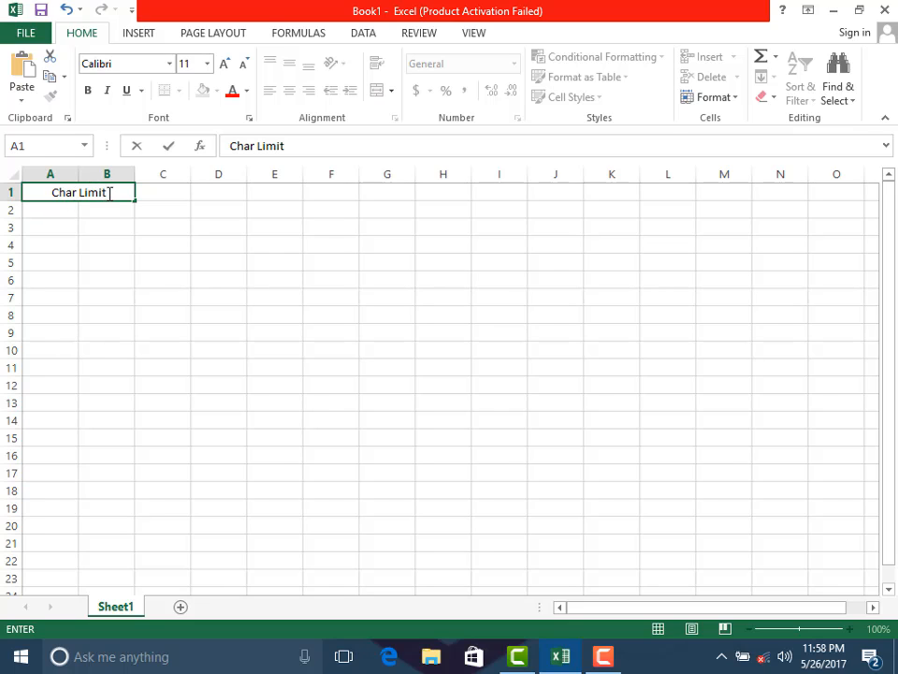
Make the Char Limit text bold, italic, 14-point and red
left_click_drag(107, 192, 50, 192)
left_click(60, 160)
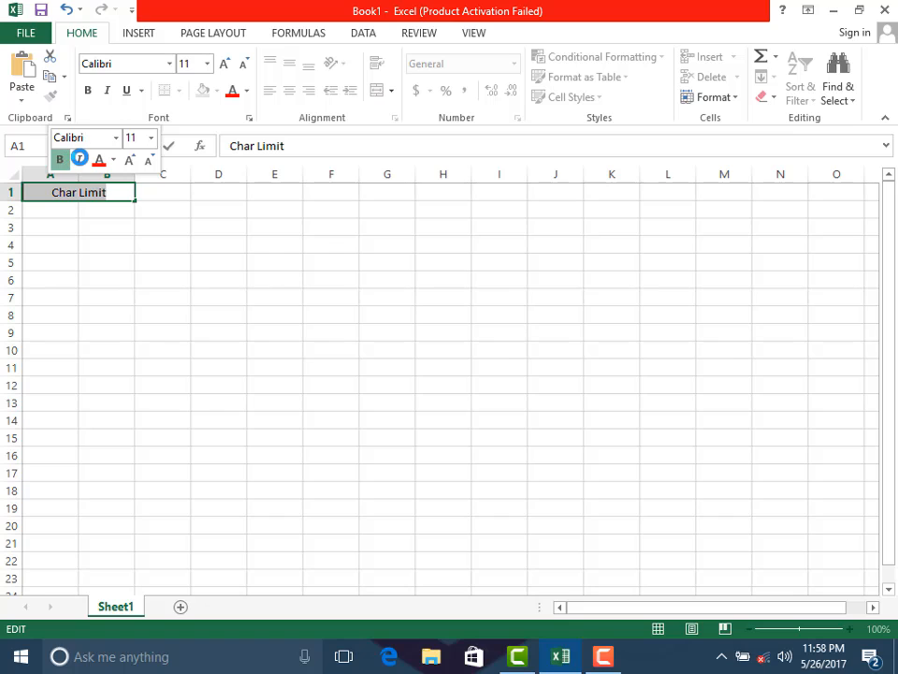
left_click(79, 160)
left_click(129, 161)
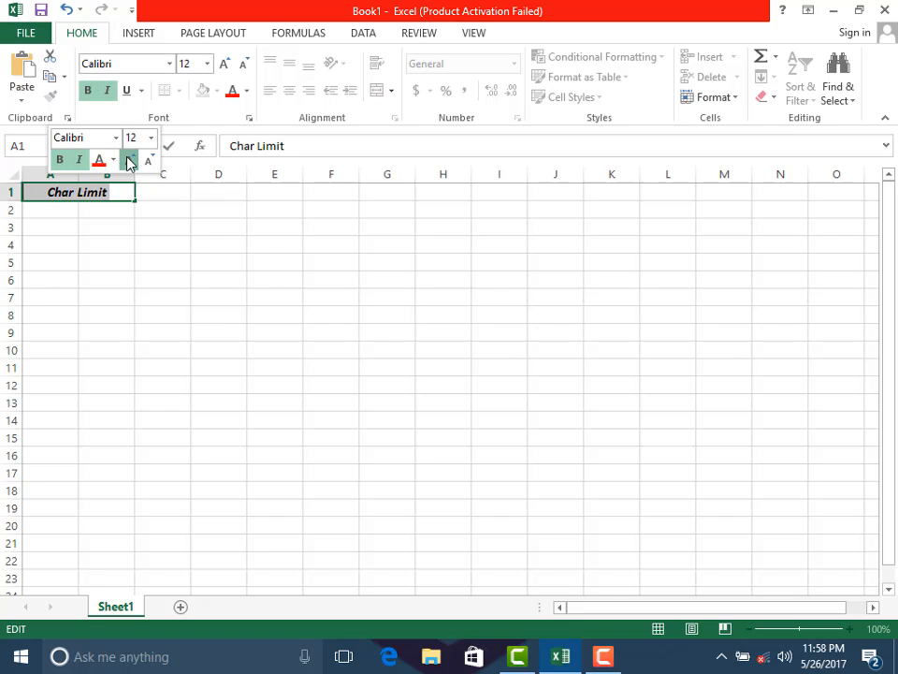
left_click(129, 161)
left_click(115, 163)
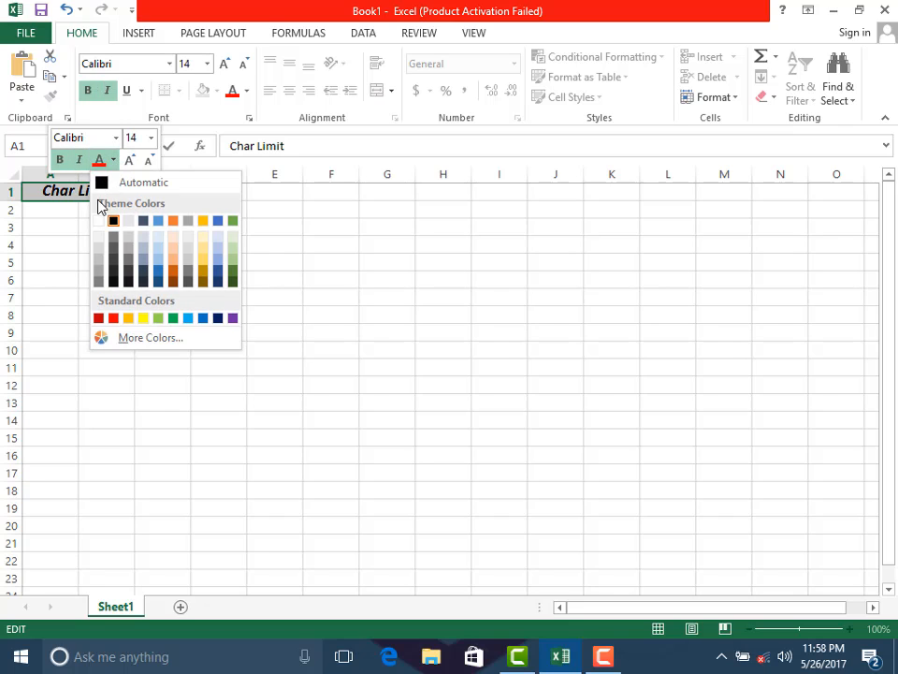
left_click(107, 318)
left_click(107, 321)
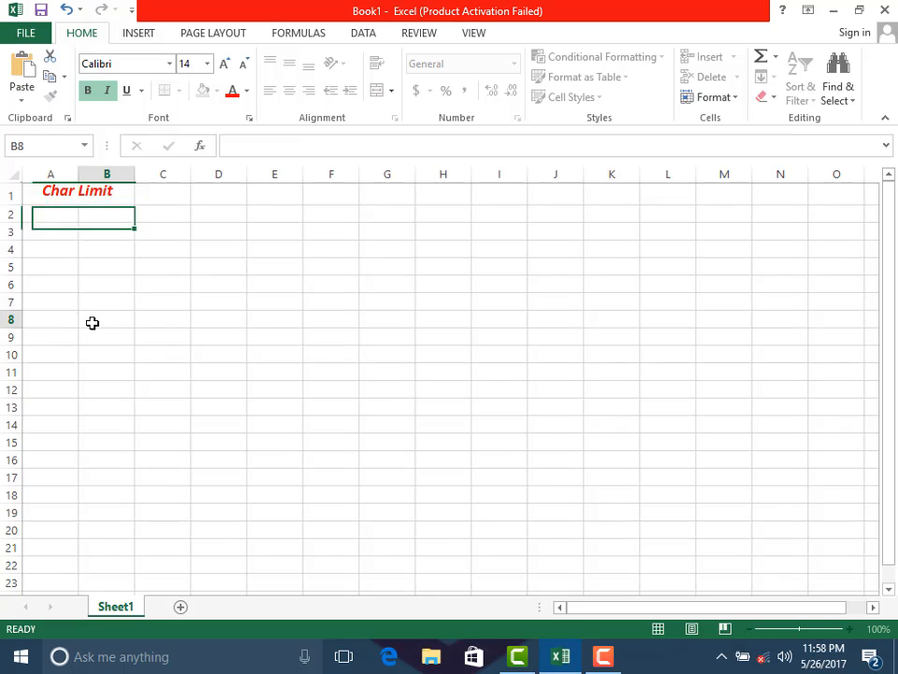
Give the merged Char Limit cell a black fill
left_click(119, 191)
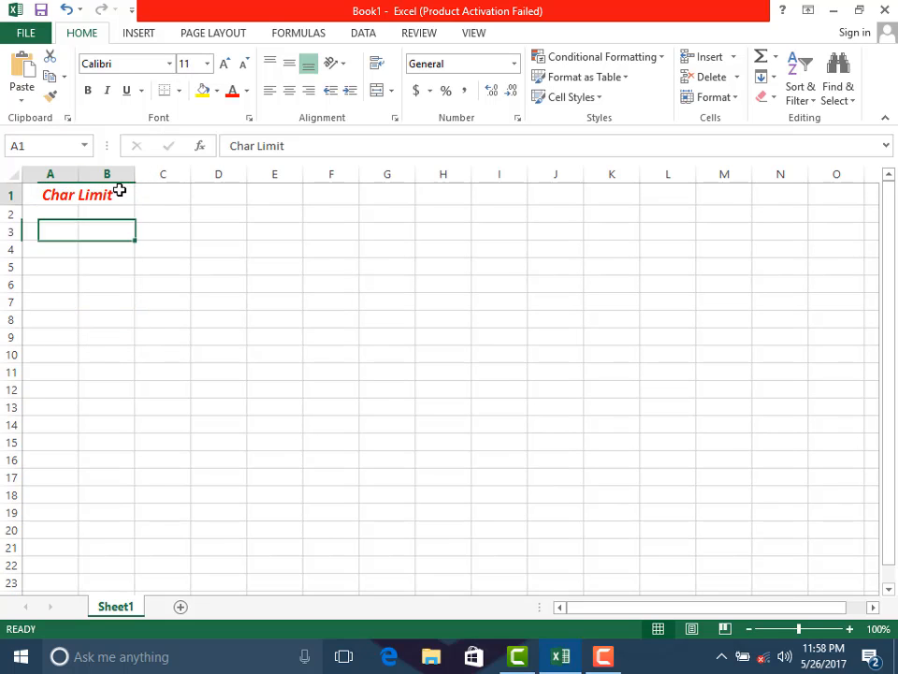
left_click(216, 90)
left_click(222, 134)
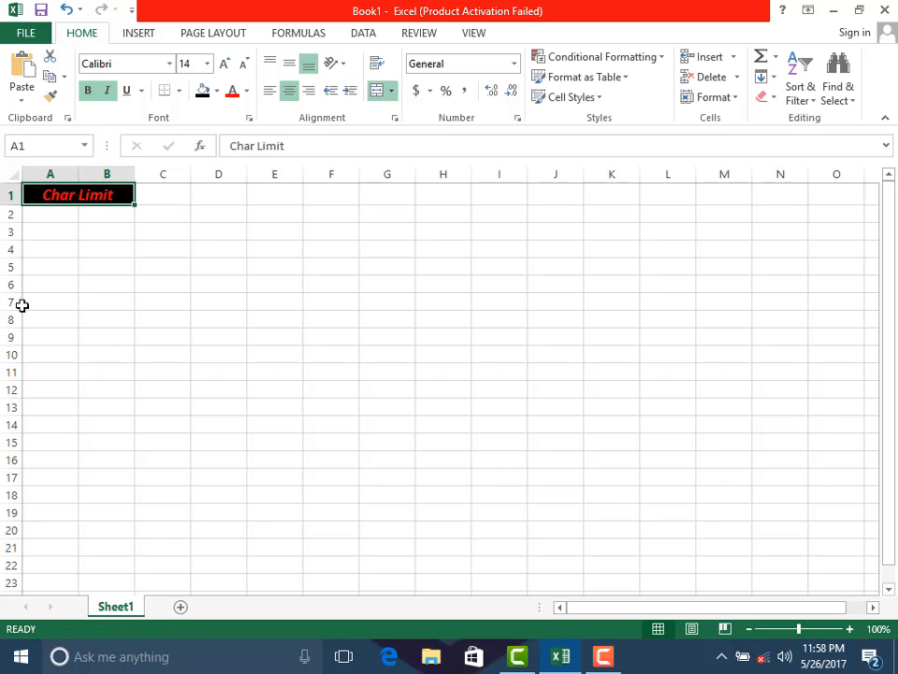
left_click(49, 215)
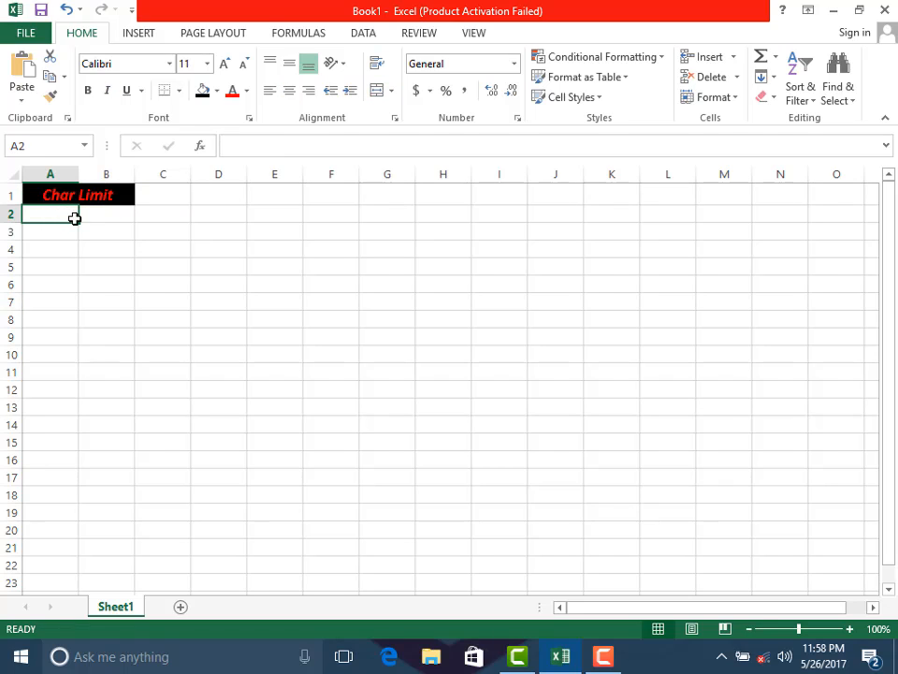
Merge columns A and B across each row from 2 to 8, then select A2
left_click_drag(78, 221, 134, 321)
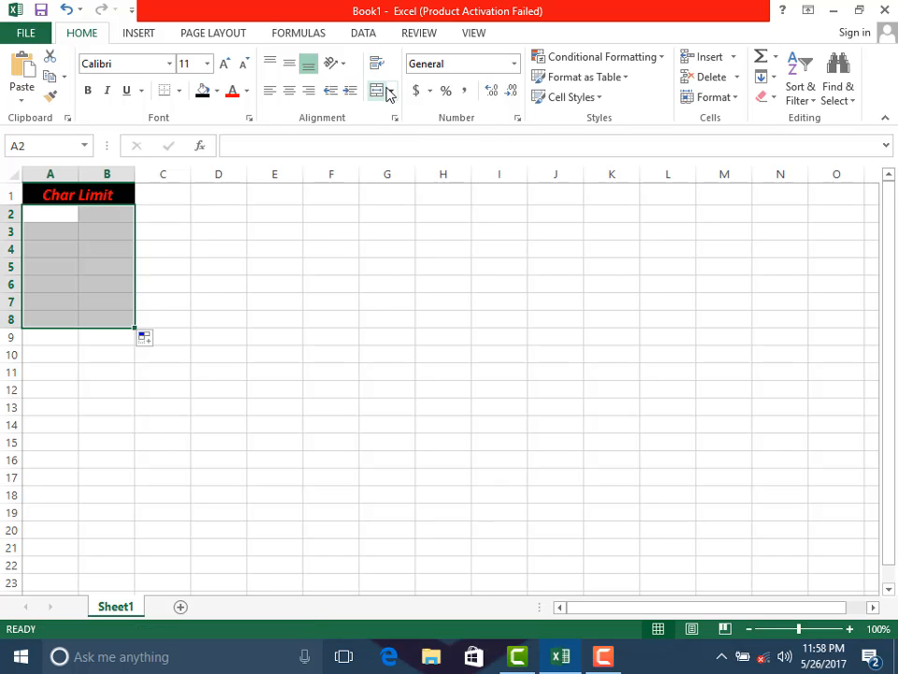
left_click(387, 94)
left_click(410, 135)
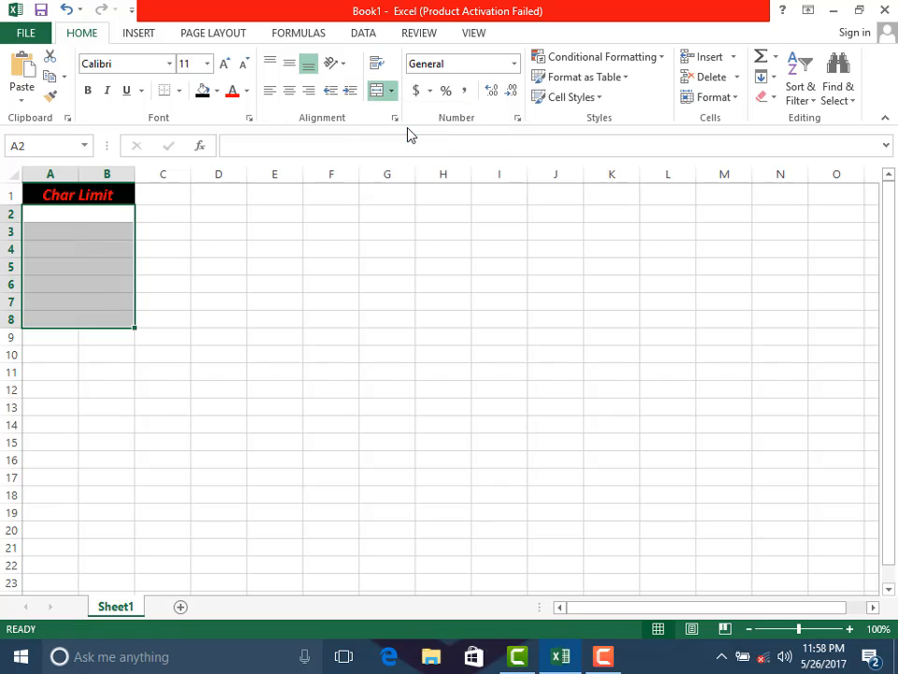
left_click(223, 344)
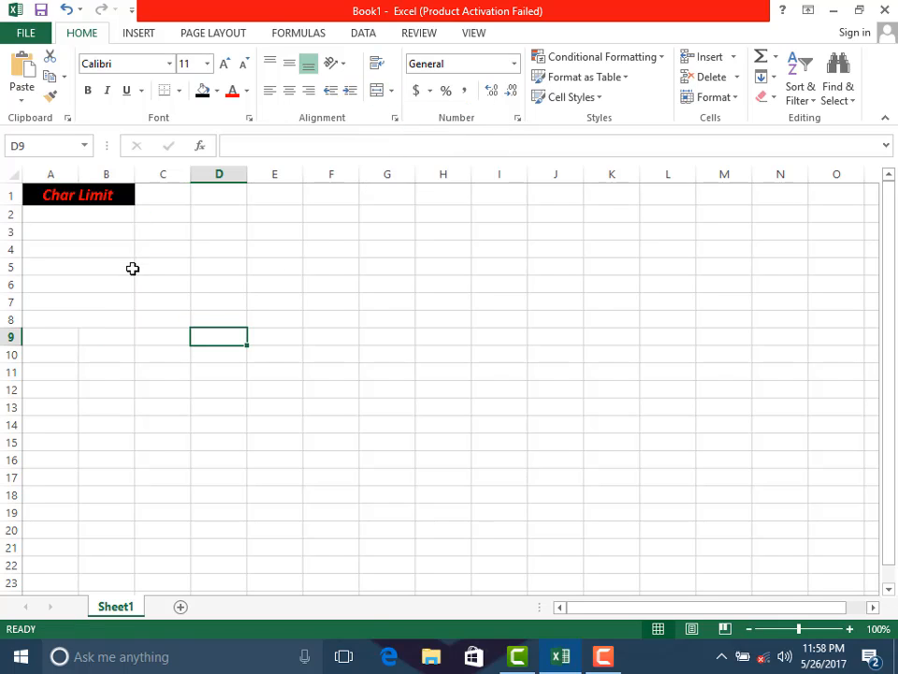
left_click(105, 216)
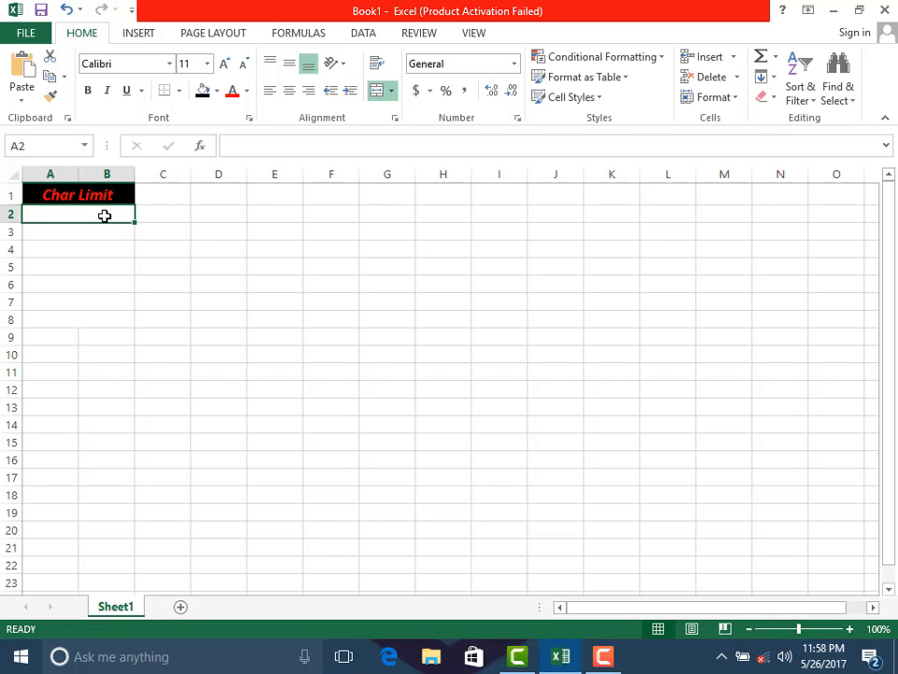
Restrict A2 to text lengths between a minimum of 5 and maximum of 8
left_click(364, 33)
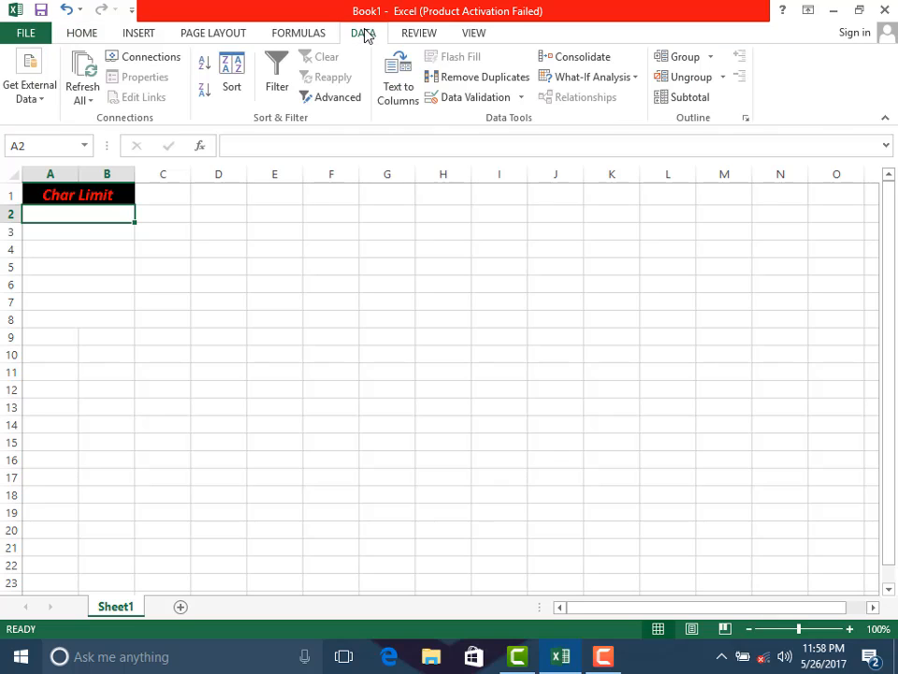
left_click(521, 97)
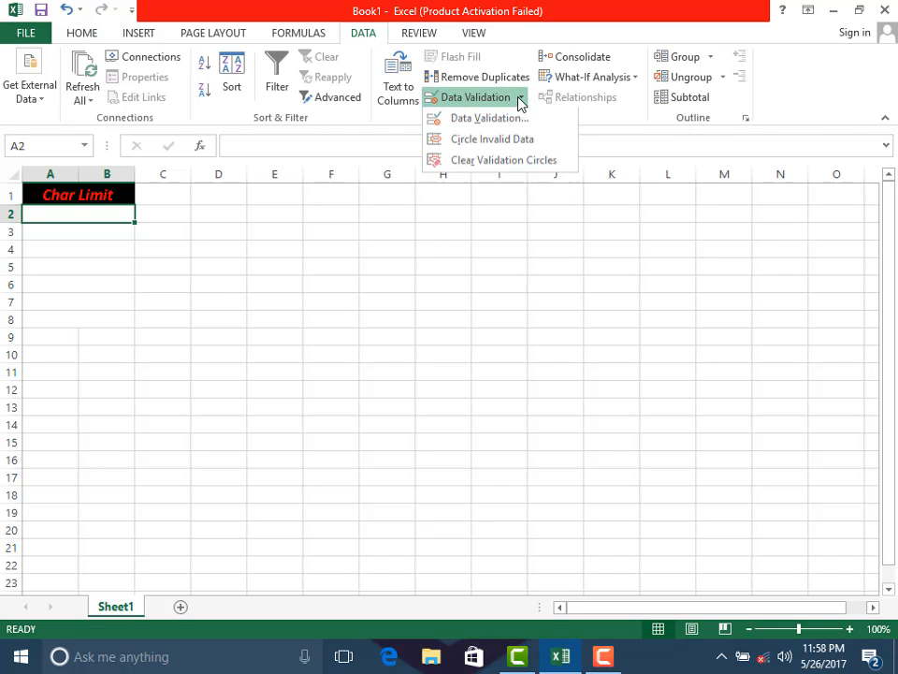
left_click(489, 122)
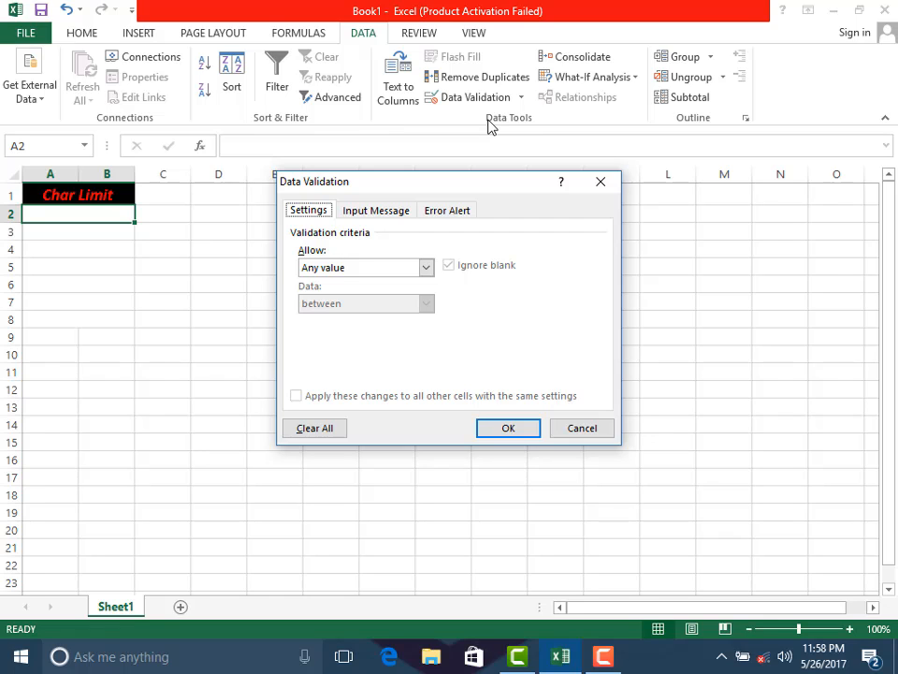
left_click(426, 268)
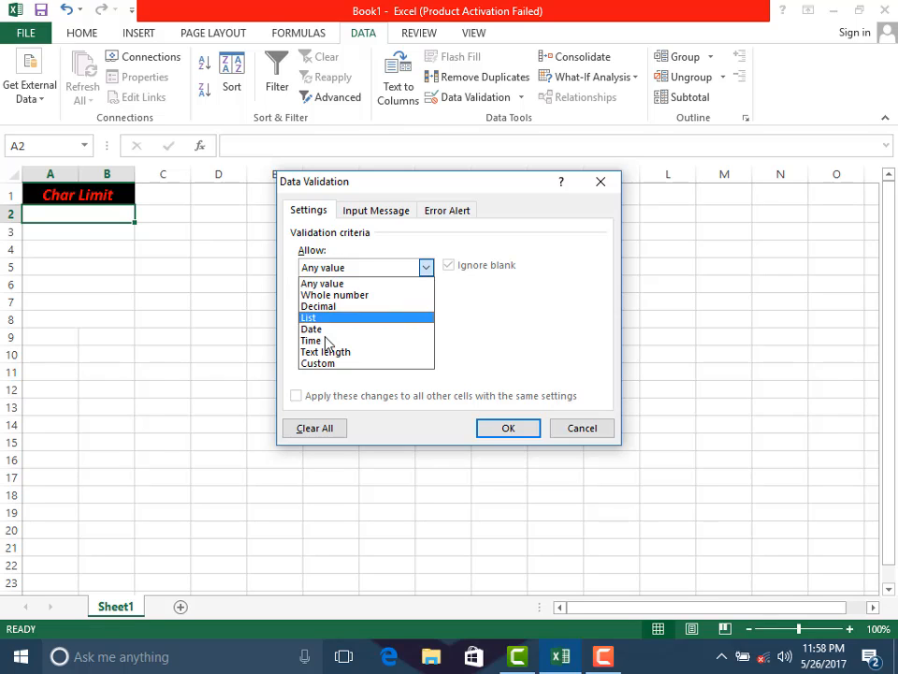
left_click(331, 353)
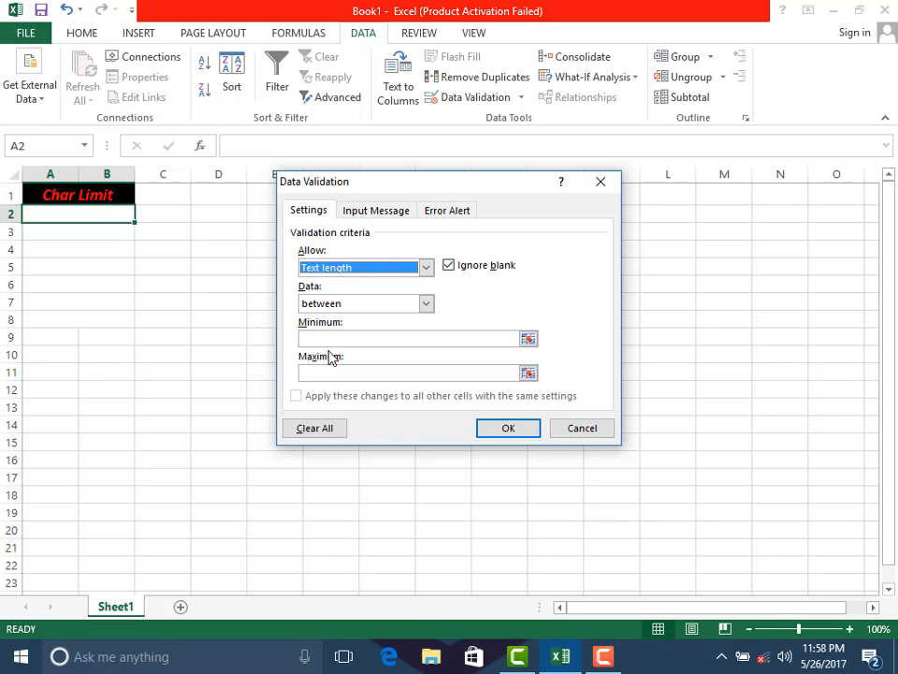
left_click(325, 338)
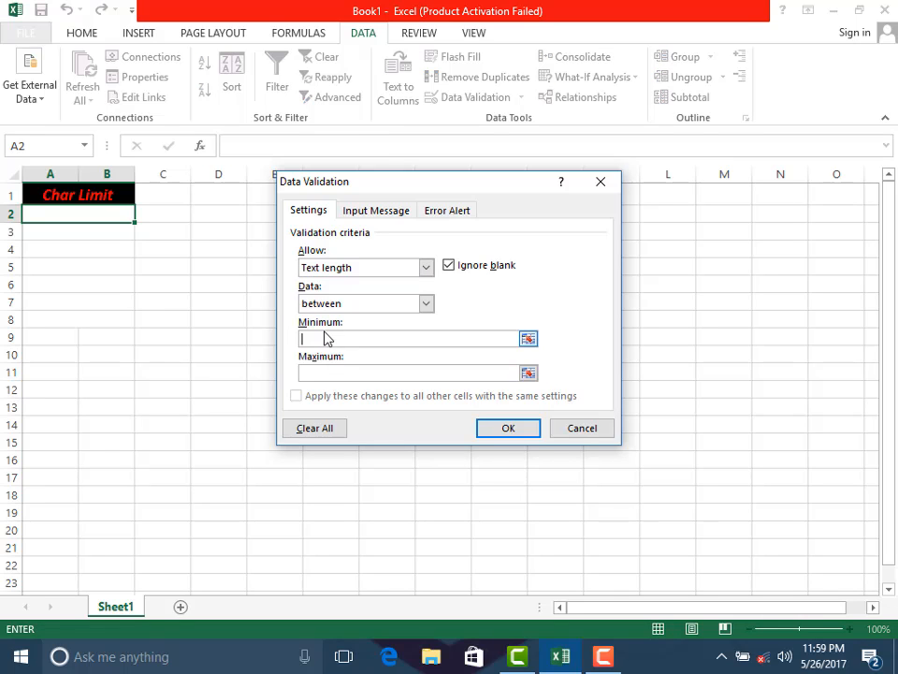
type("5")
left_click(321, 372)
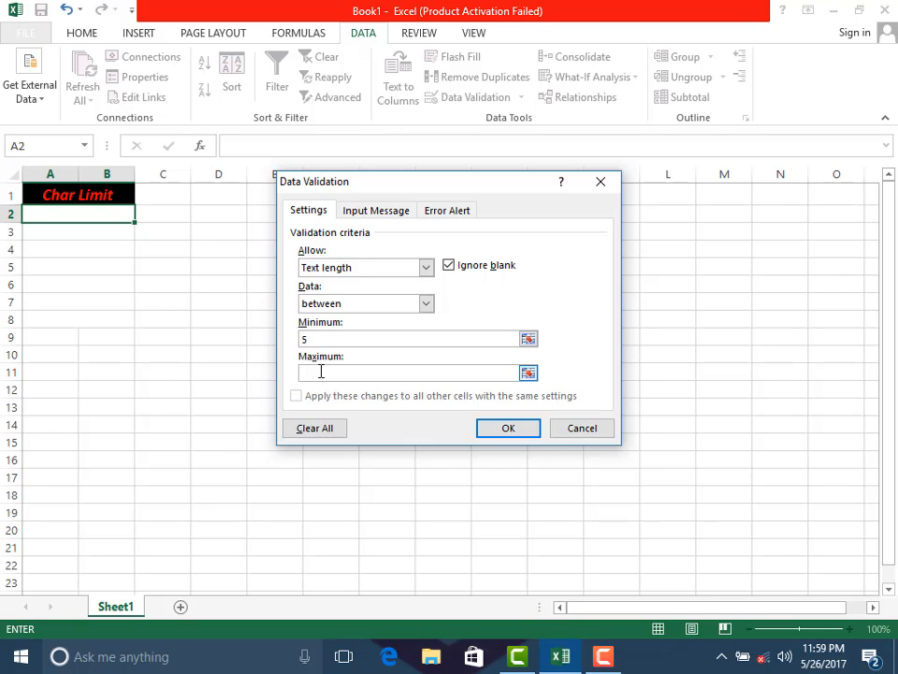
type("8")
Title the input message 'Please enter char' and reuse that text as the message
left_click(368, 212)
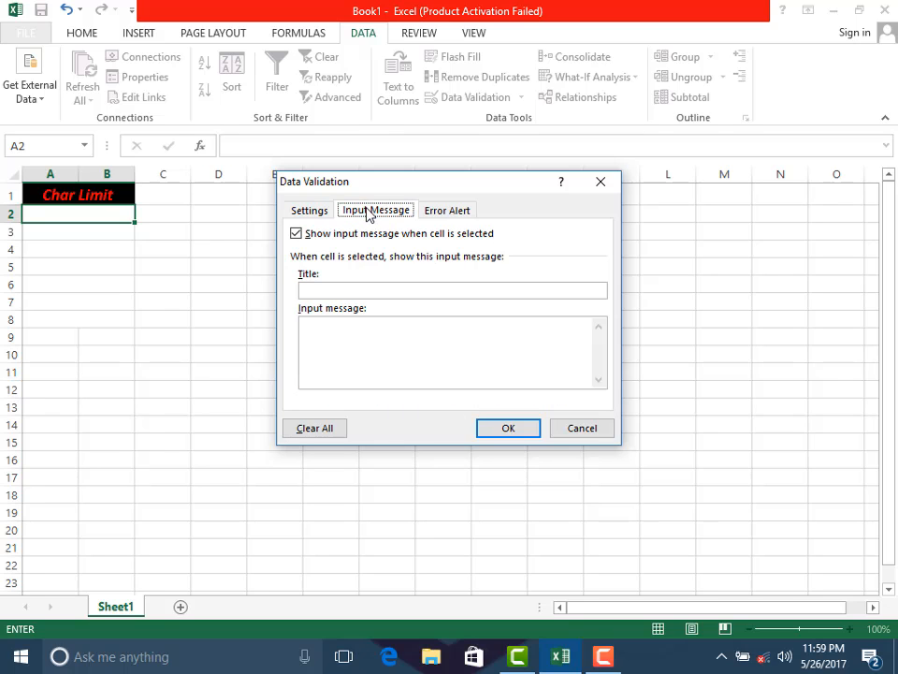
left_click(358, 290)
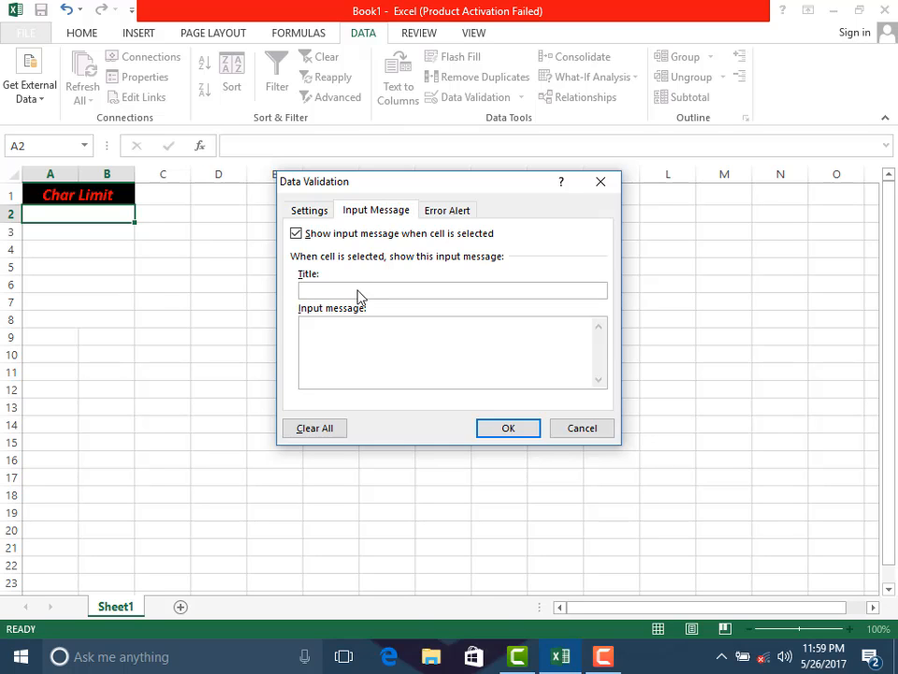
type("Please enter char")
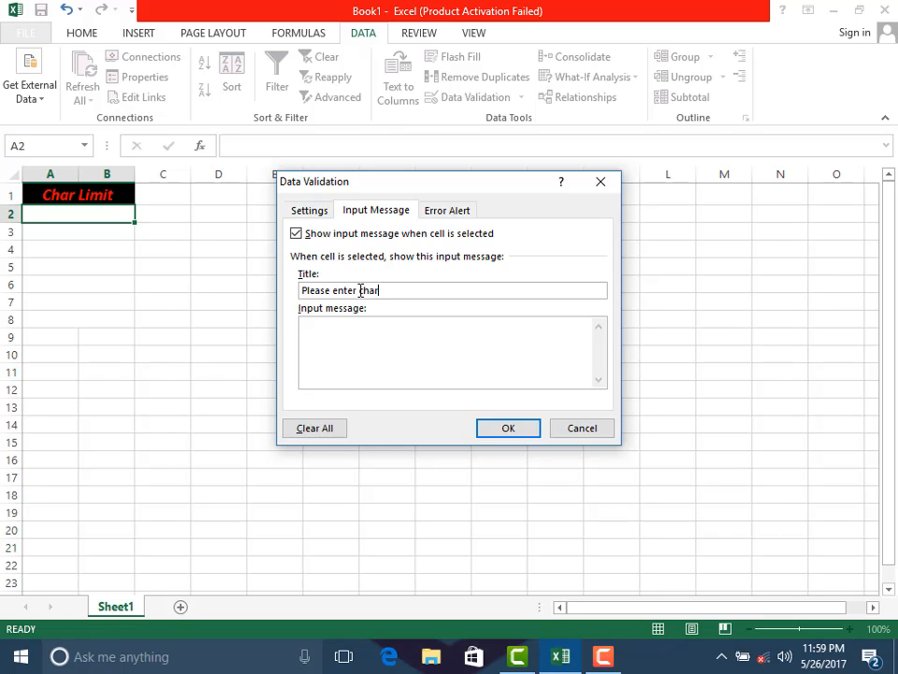
left_click_drag(377, 290, 302, 290)
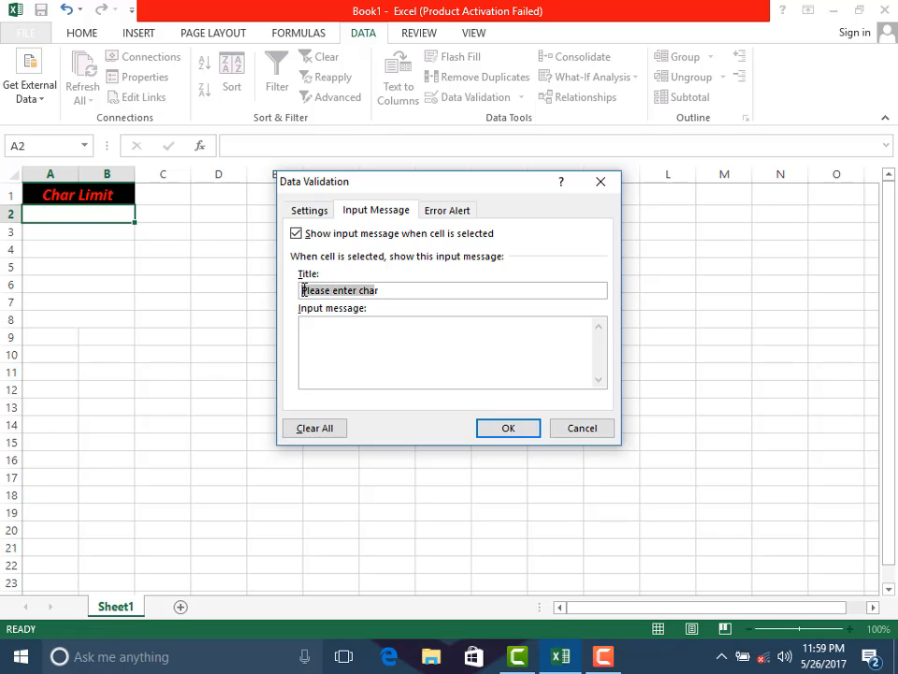
key("ctrl+c")
left_click(307, 336)
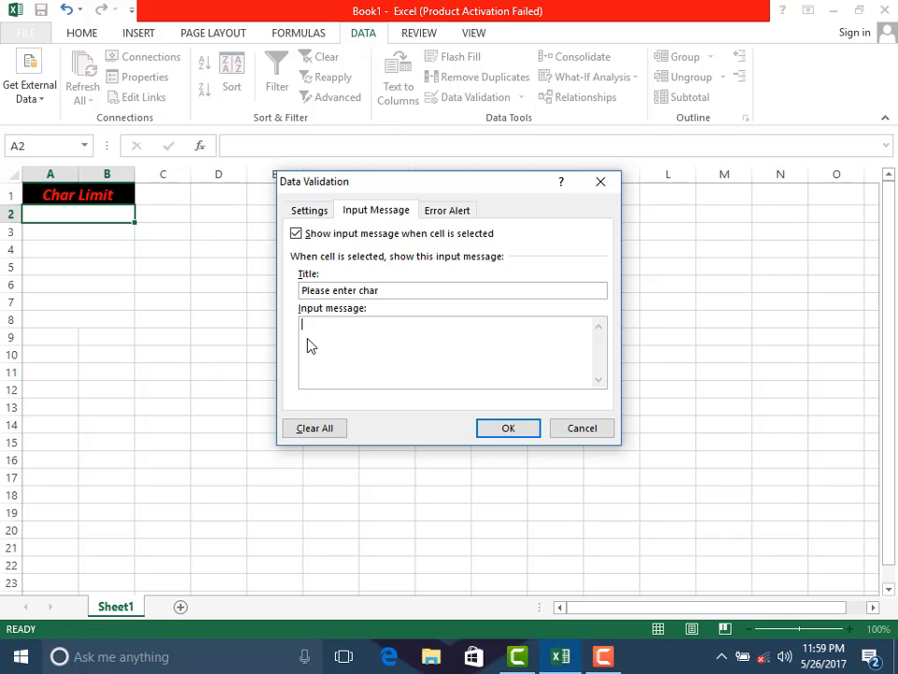
key("ctrl+v")
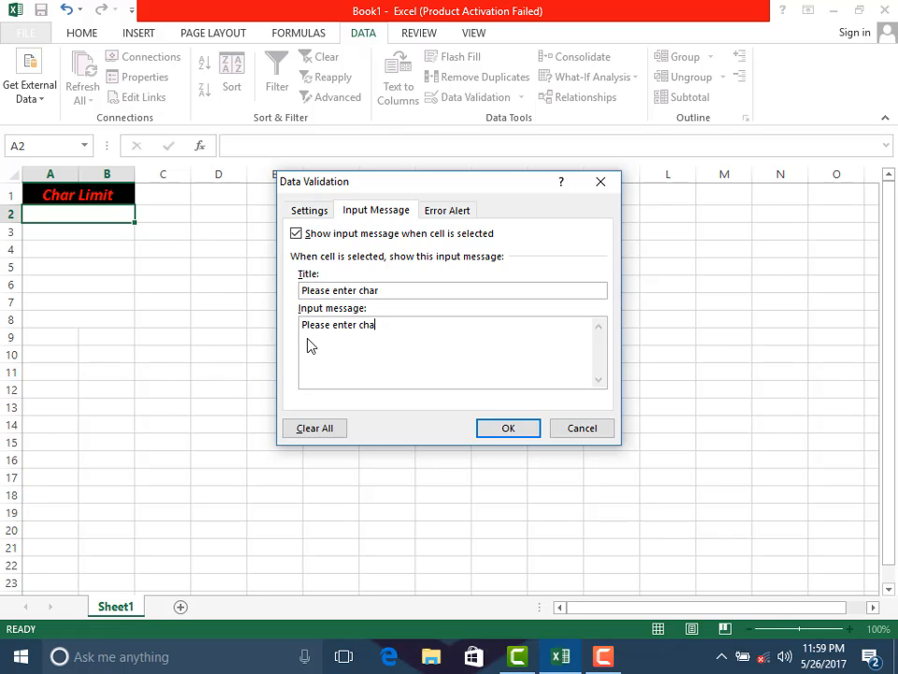
Write the Stop error message 'please enter char between 5 to 8'
left_click(450, 213)
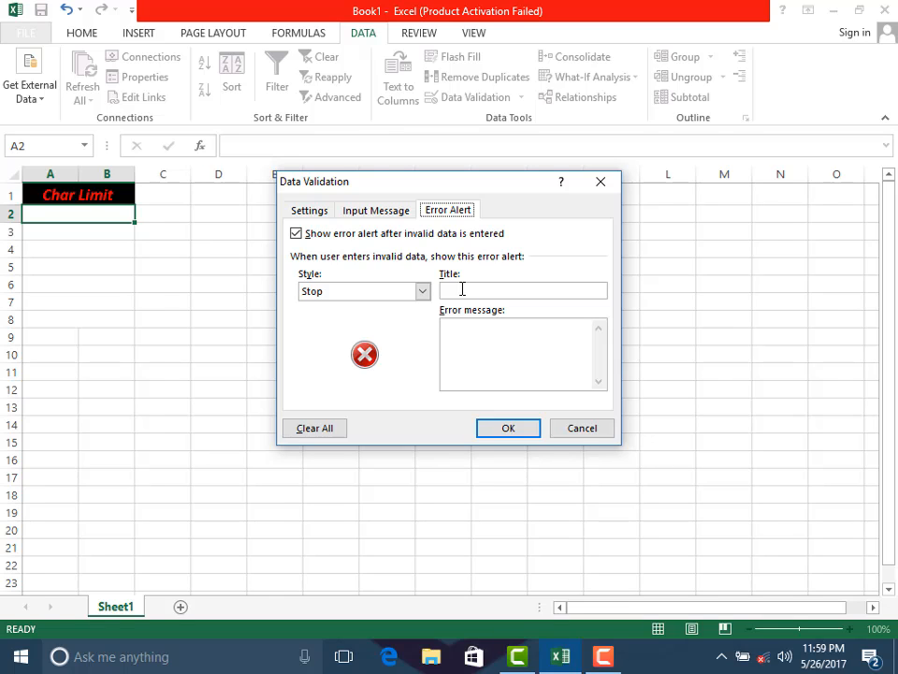
left_click(462, 337)
type("please enter char betw")
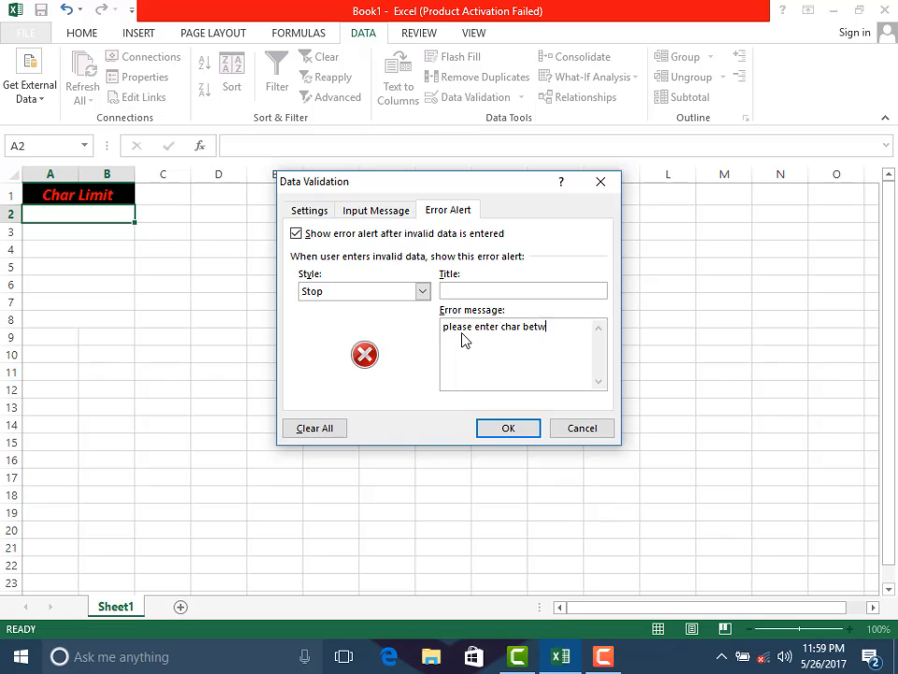
type("een 5 to 8")
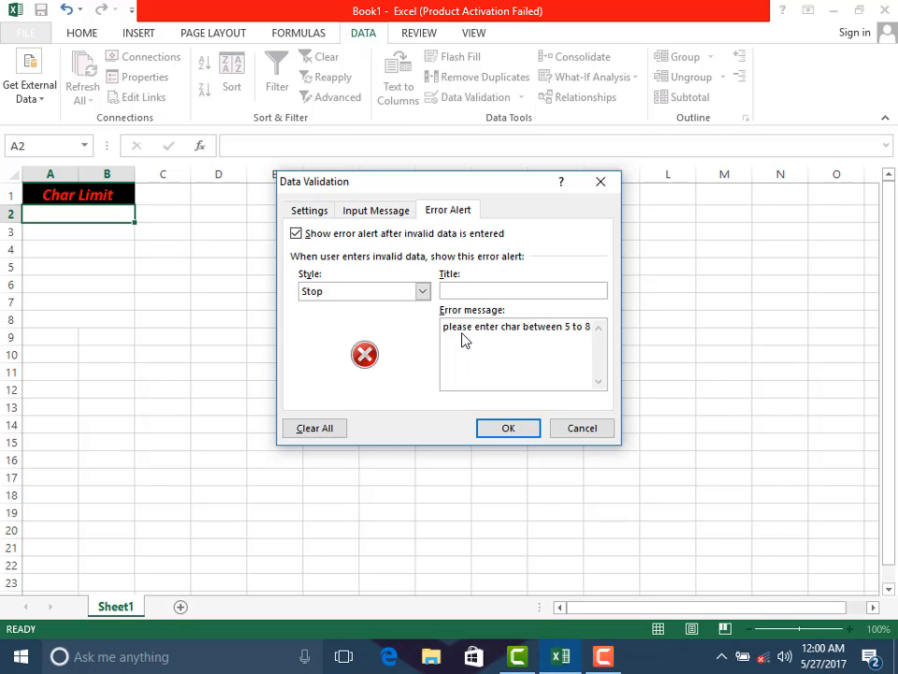
Apply the validation rule and enter a valid six-letter name in A2
left_click(507, 433)
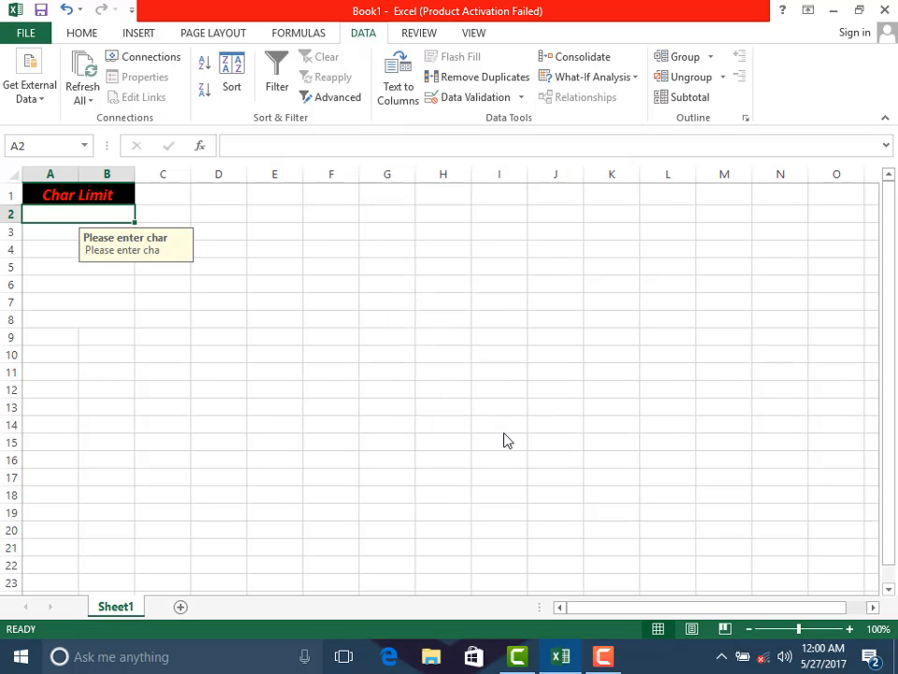
double_click(85, 211)
type("NAB")
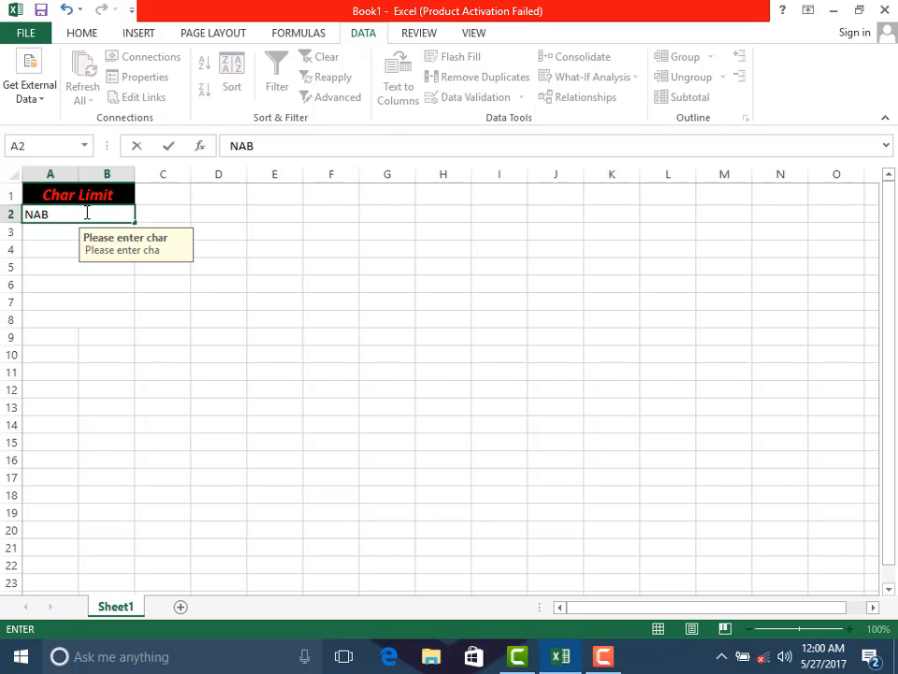
type("EEL")
left_click(59, 230)
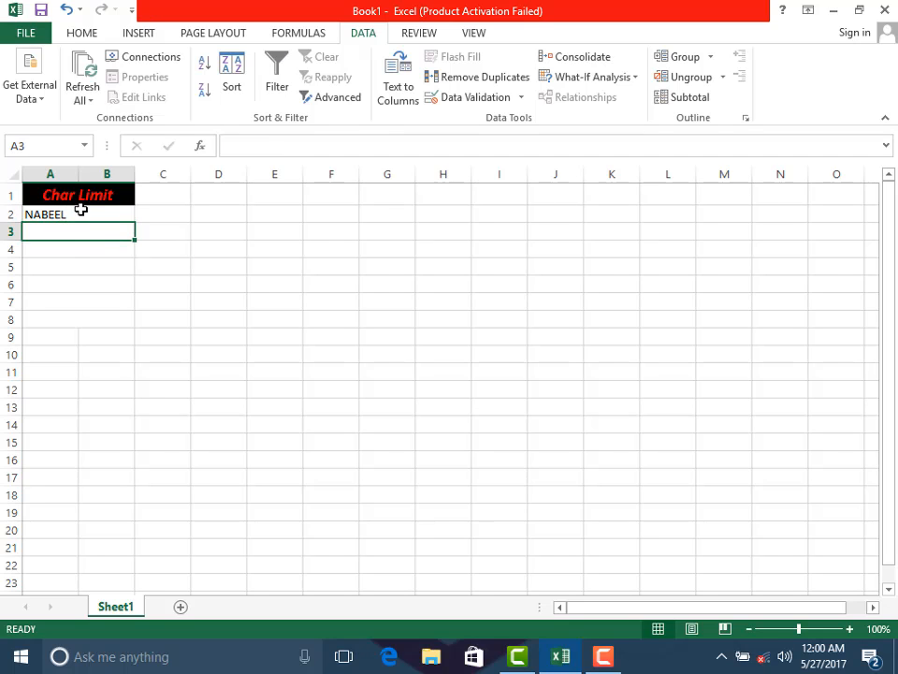
Replace A2's entry with a three-letter name to trigger the length error
left_click(80, 212)
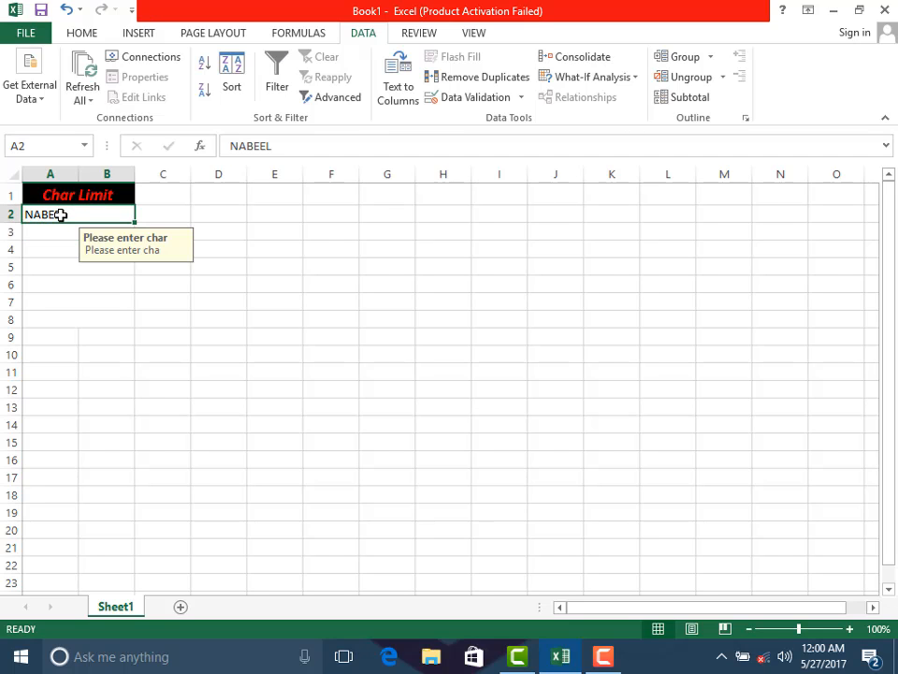
double_click(71, 214)
left_click_drag(71, 214, 23, 214)
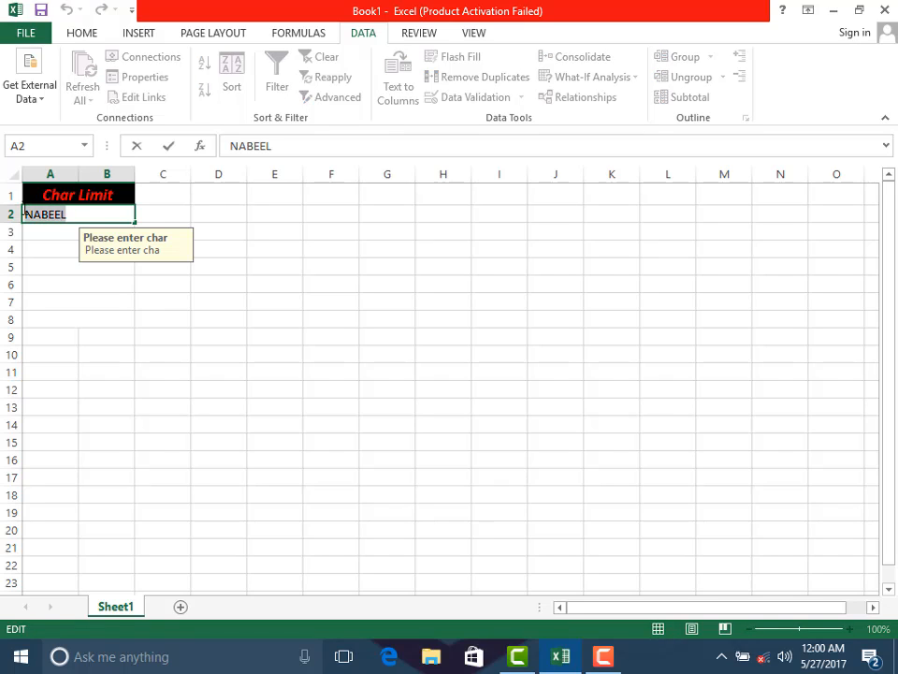
key("BackSpace")
type("NAB")
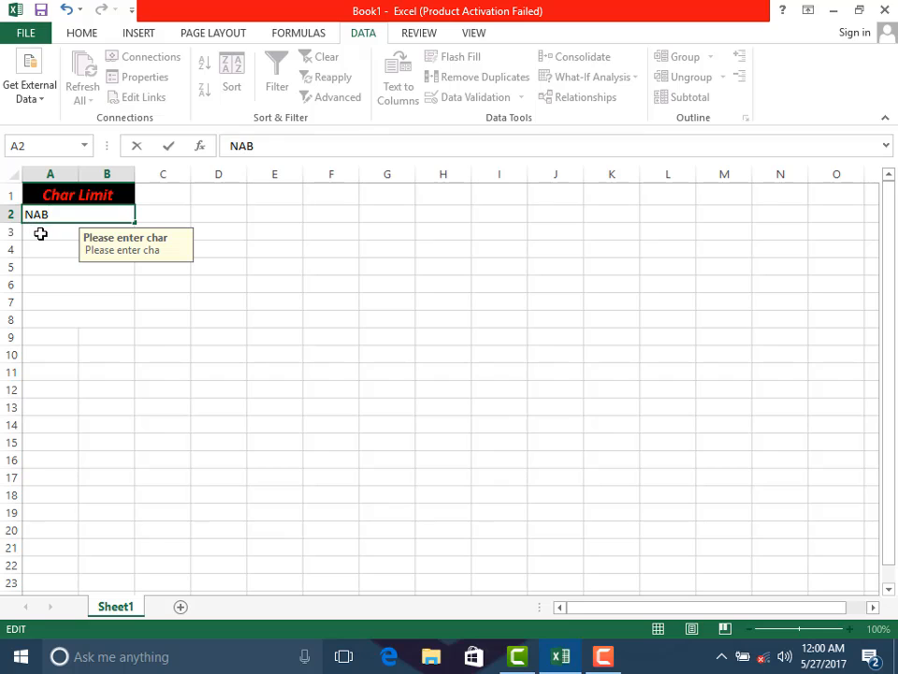
key("Return")
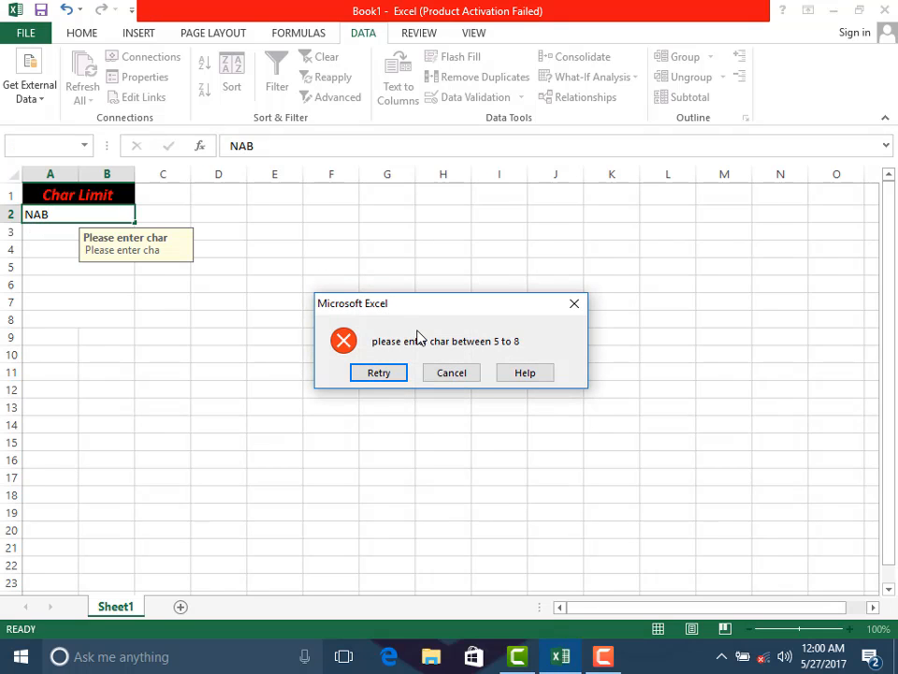
Cancel the short-entry error, then test a too-long full name and cancel that error too
left_click(451, 372)
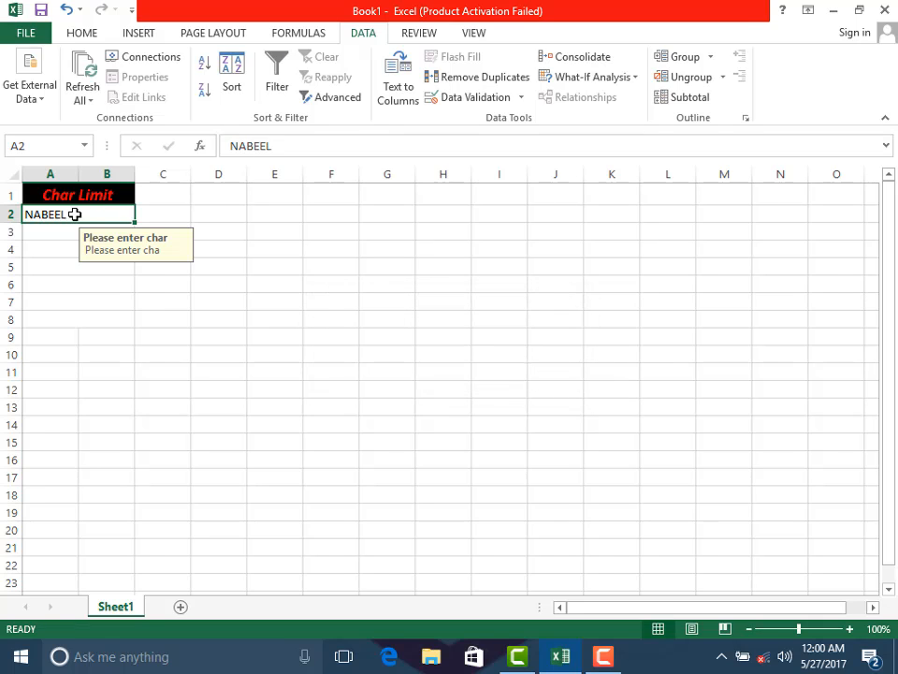
double_click(75, 215)
type("RASHEED")
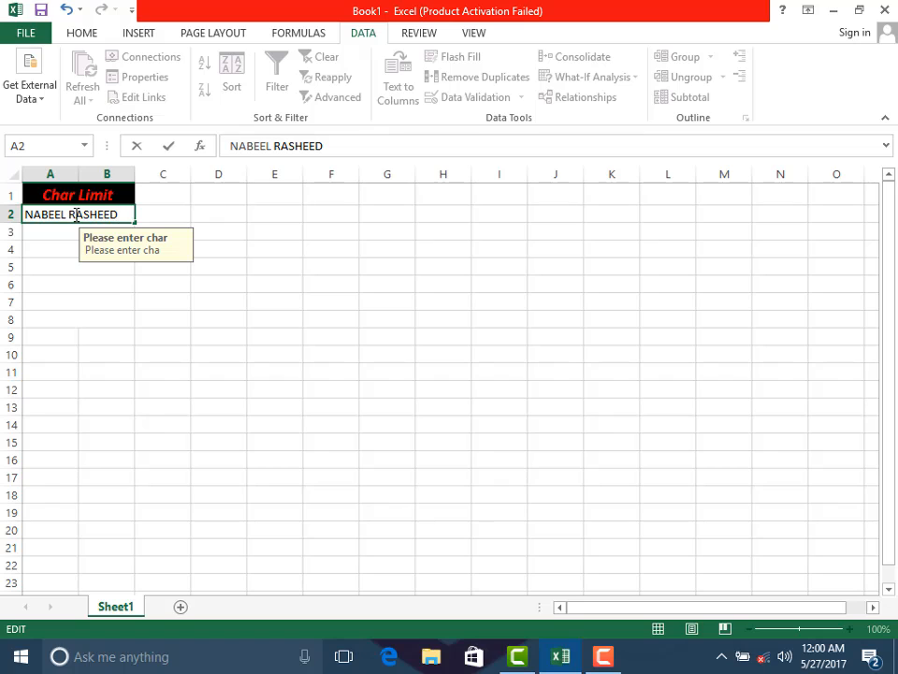
left_click(187, 273)
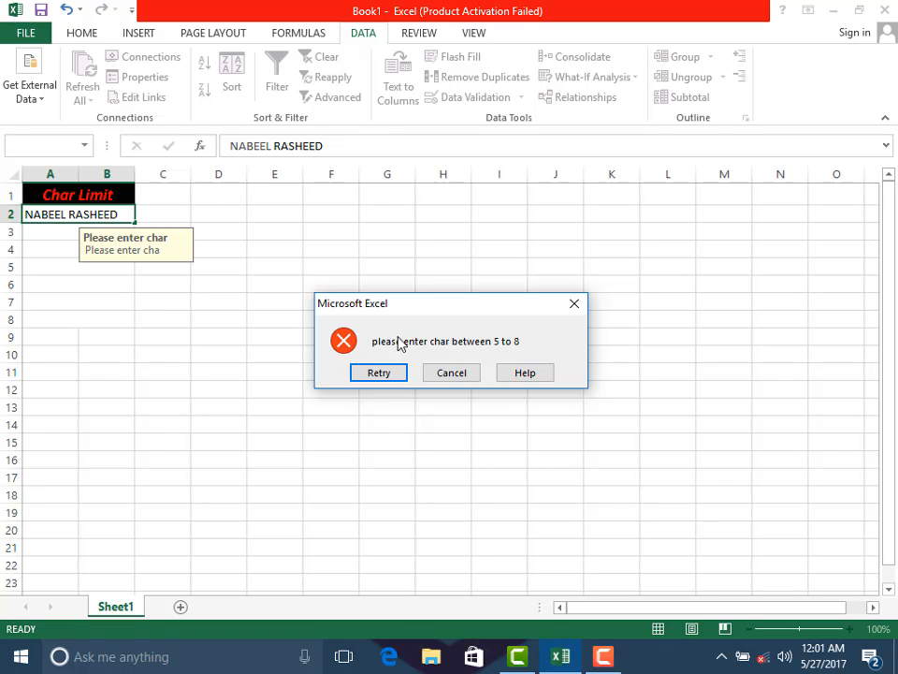
left_click(465, 374)
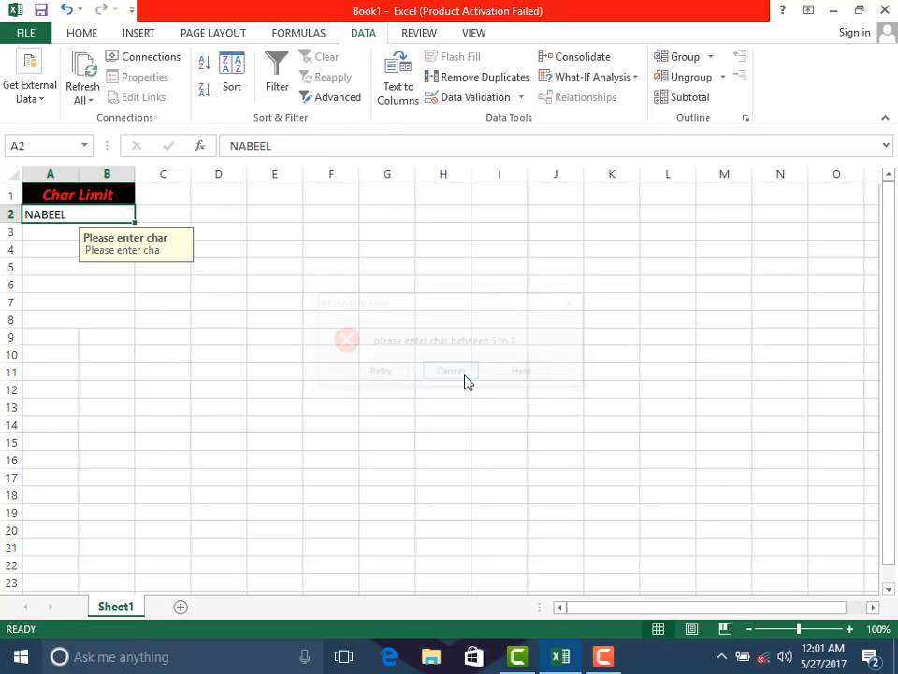
Merge and center D1:E1 and enter the heading 'Date'
left_click(231, 196)
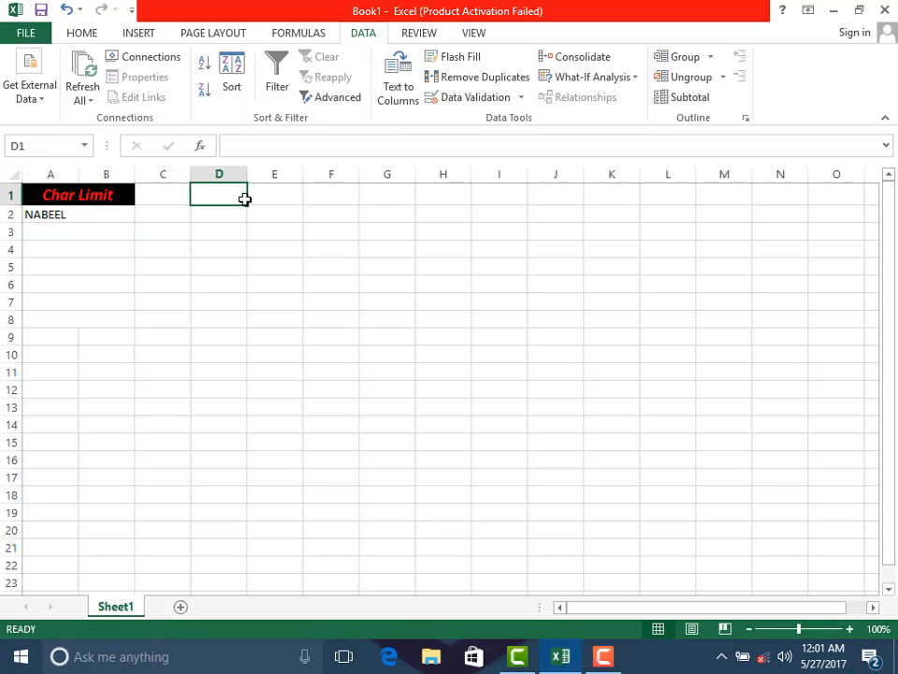
left_click_drag(248, 203, 300, 199)
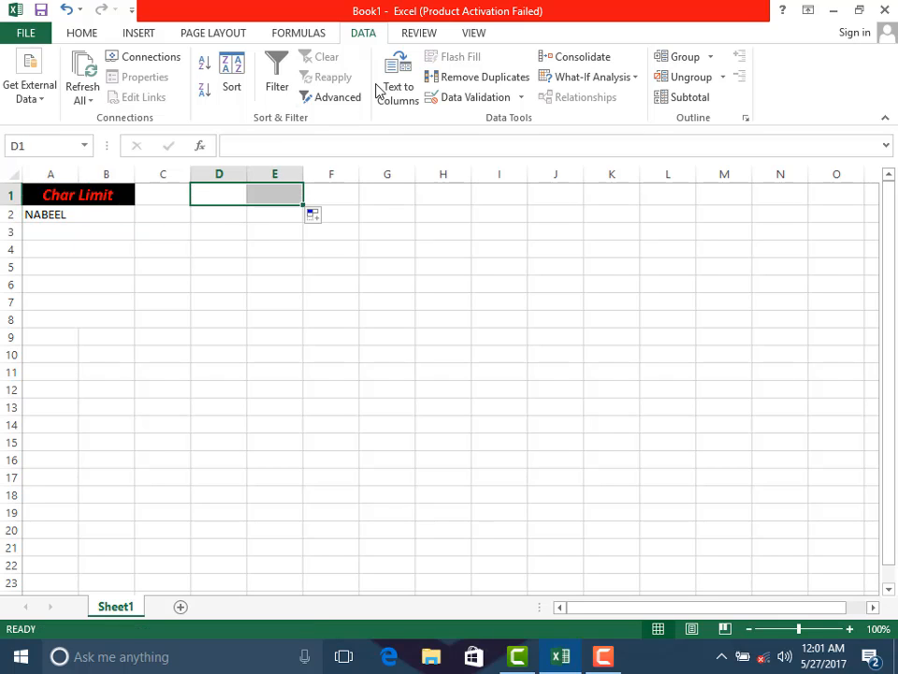
left_click(91, 37)
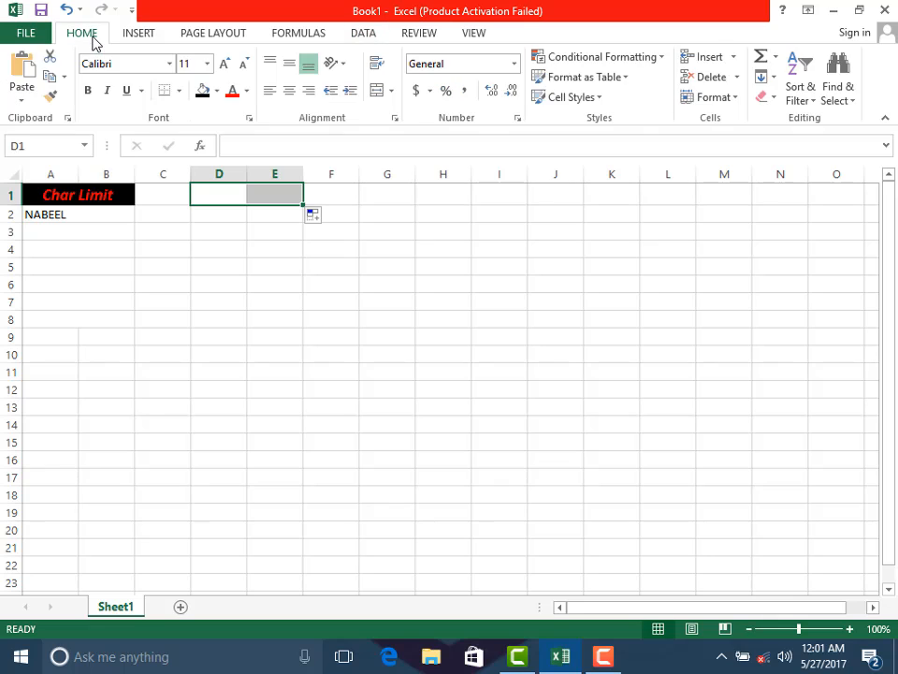
left_click(390, 90)
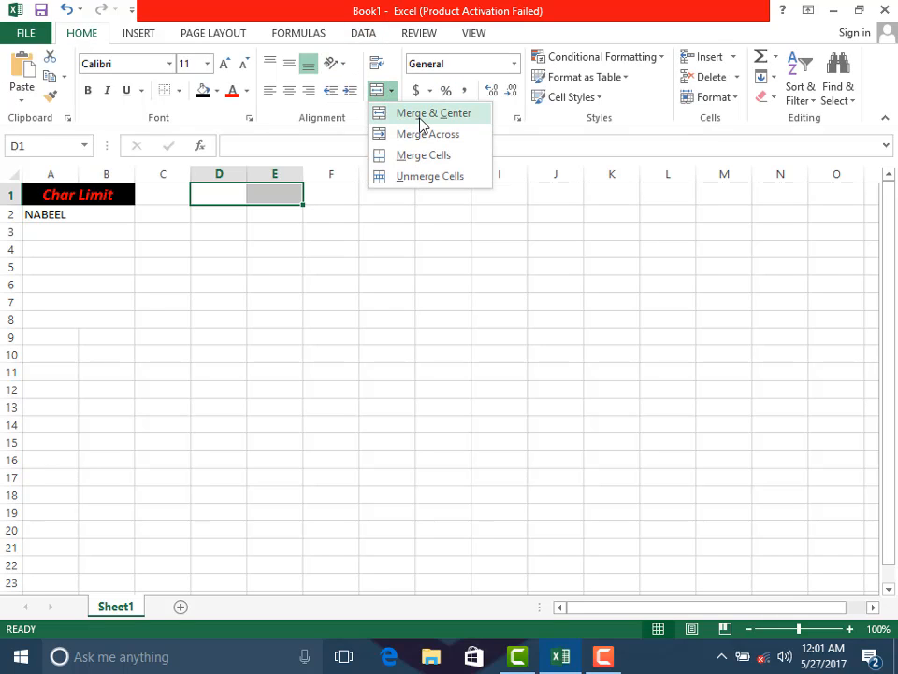
left_click(421, 124)
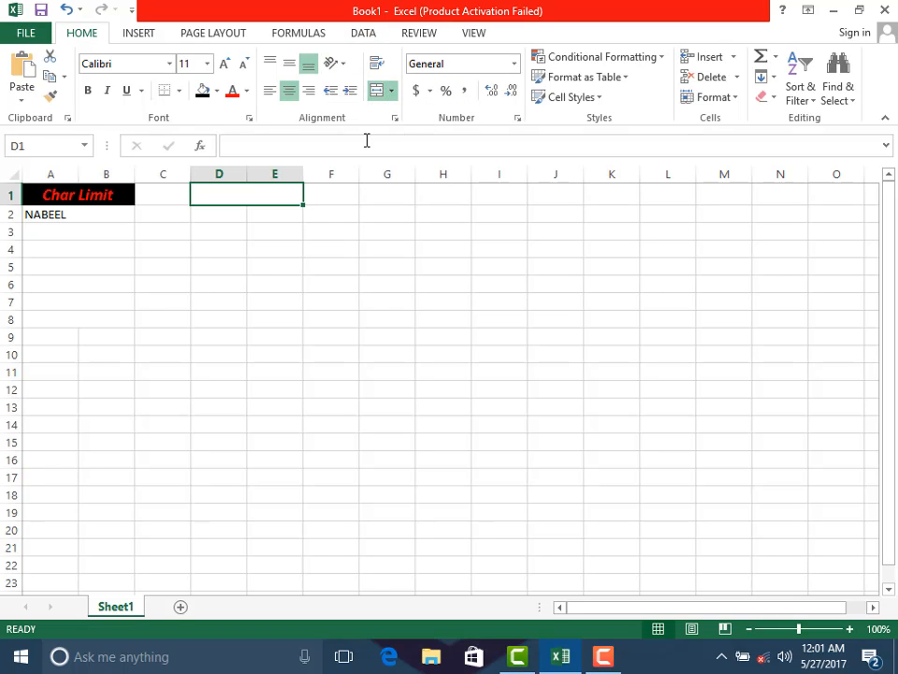
double_click(234, 197)
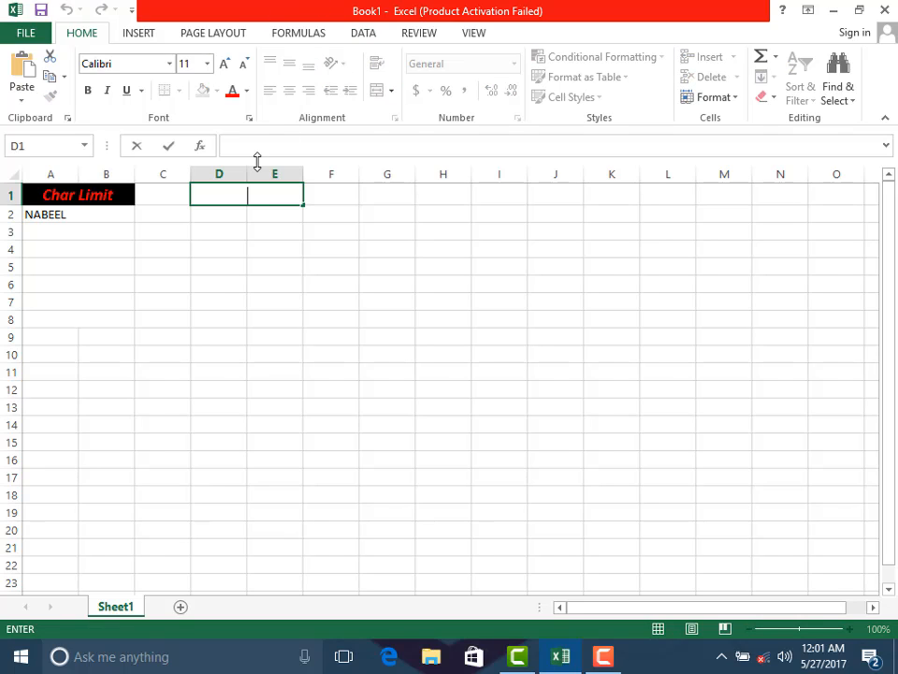
left_click(252, 197)
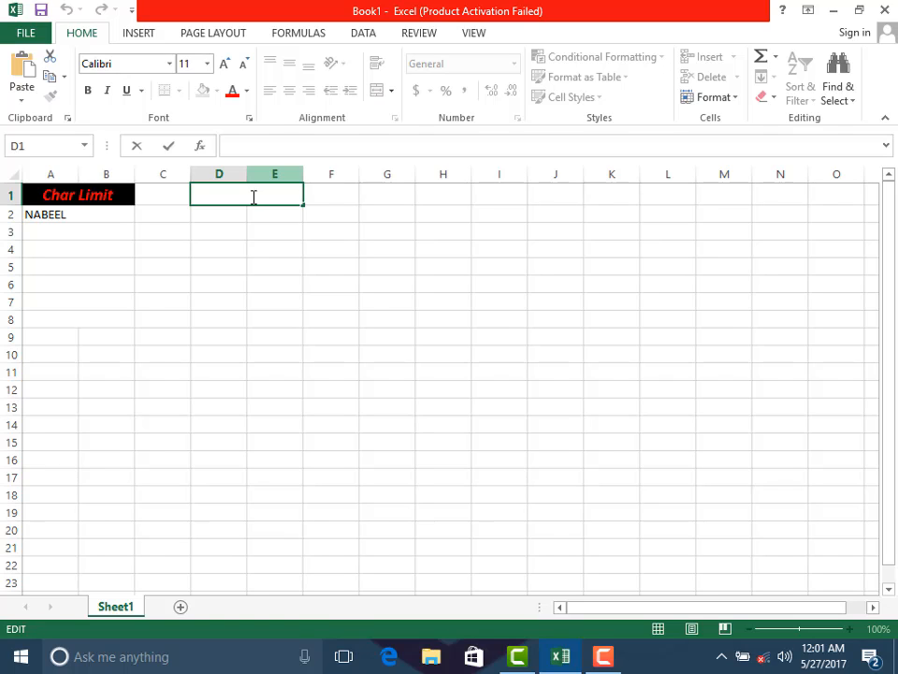
type("dATE")
key("BackSpace")
key("BackSpace")
key("BackSpace")
key("BackSpace")
type("d")
key("BackSpace")
type("Date")
Format the Date text bold, italic, red and 14-point
left_click_drag(267, 200, 223, 192)
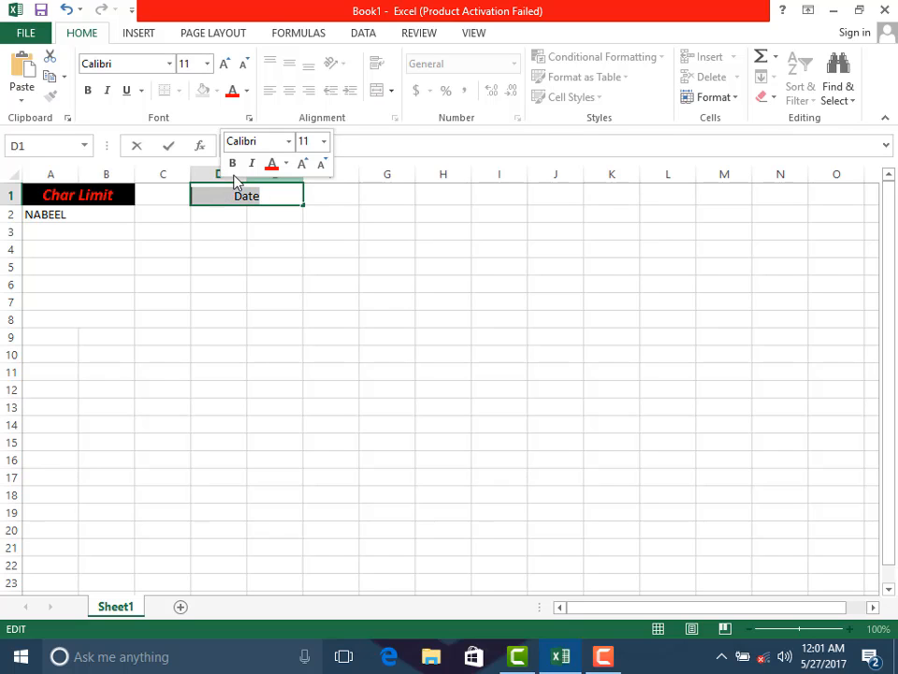
left_click(233, 164)
left_click(251, 164)
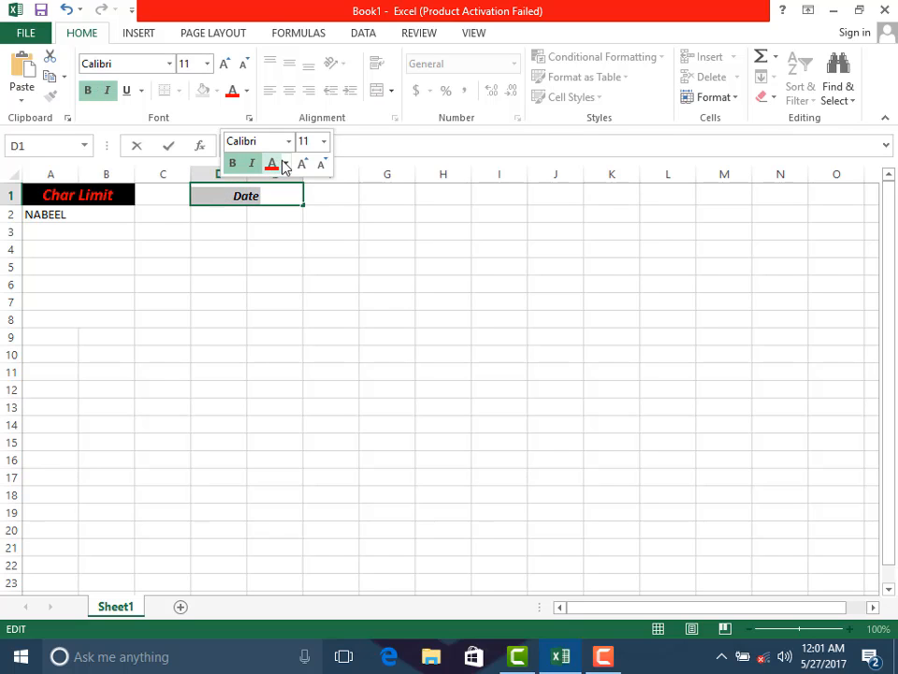
left_click(286, 165)
left_click(284, 320)
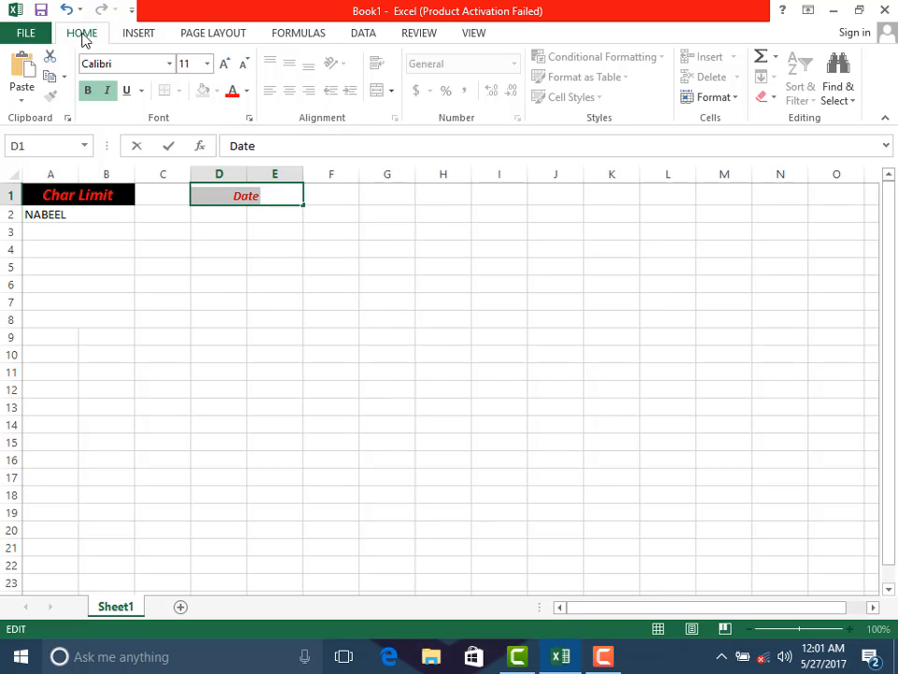
left_click(224, 62)
left_click(225, 64)
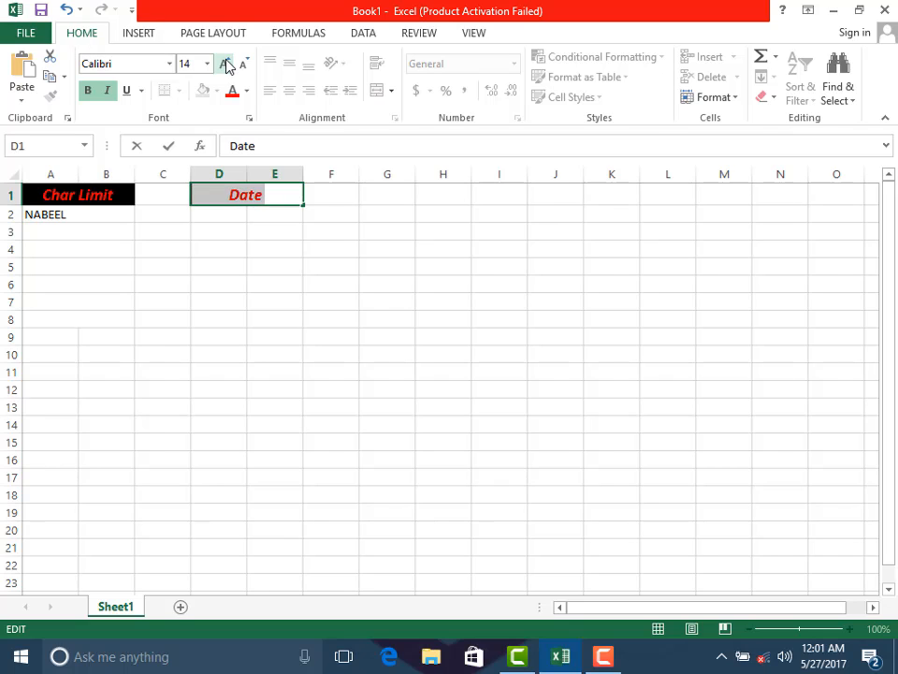
left_click(225, 63)
left_click(243, 64)
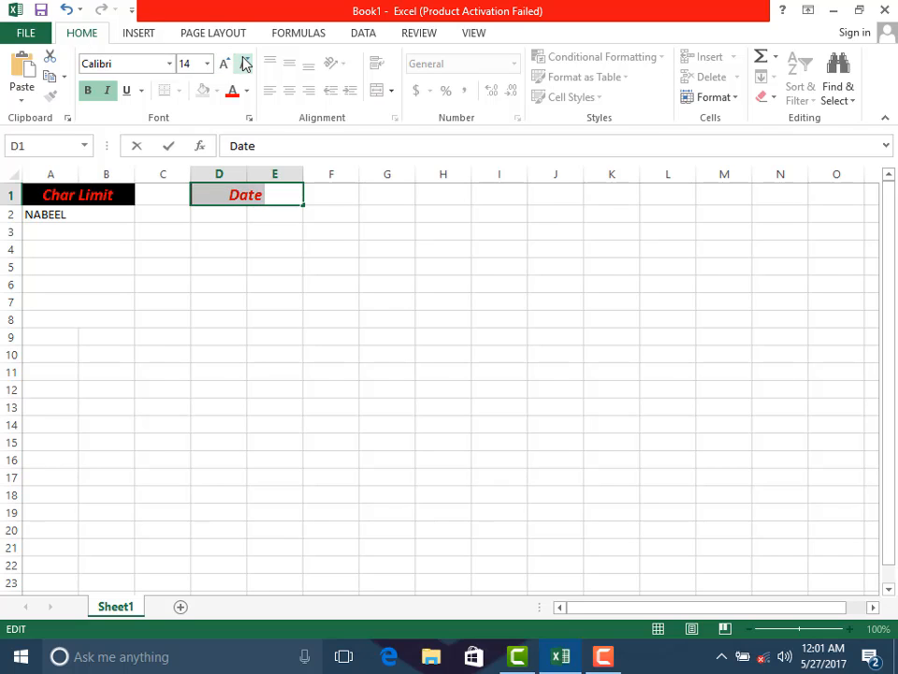
left_click(263, 255)
Fill the merged Date header black
left_click(275, 196)
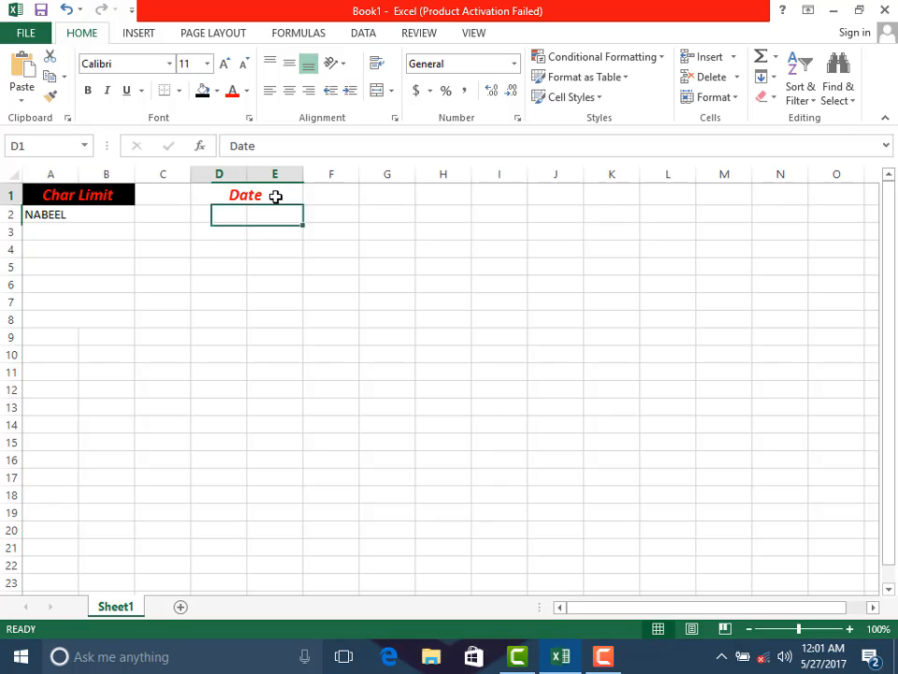
left_click(217, 90)
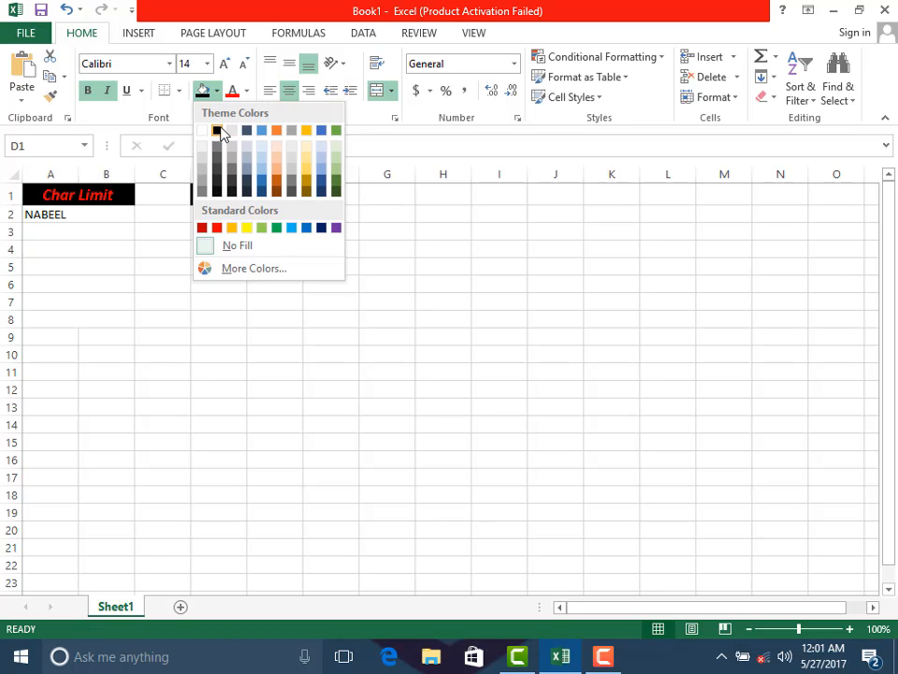
left_click(221, 133)
left_click(234, 215)
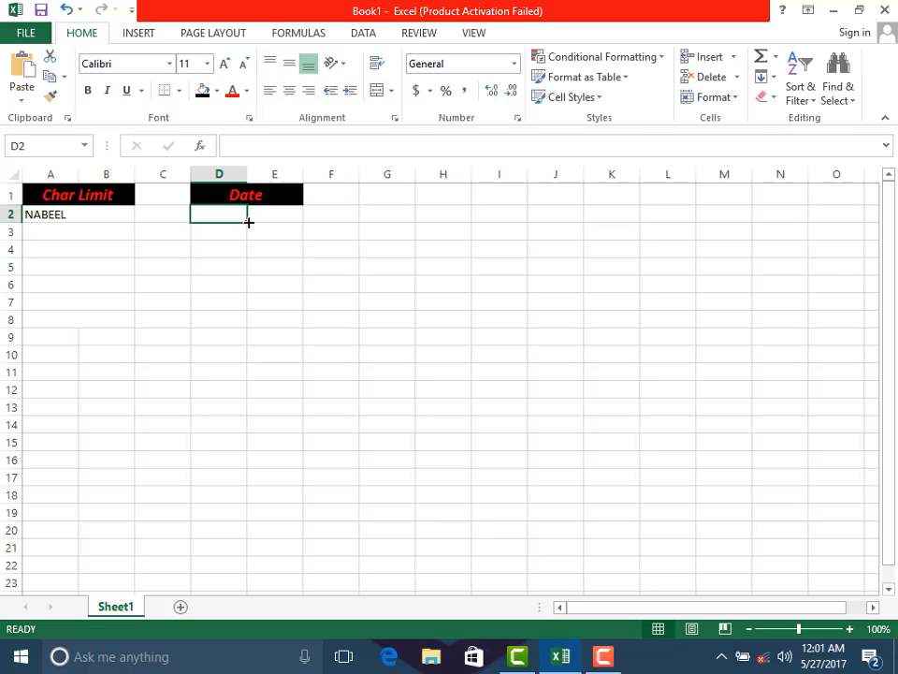
Merge columns D and E across rows 2 to 5 and select D2
left_click_drag(248, 222, 301, 276)
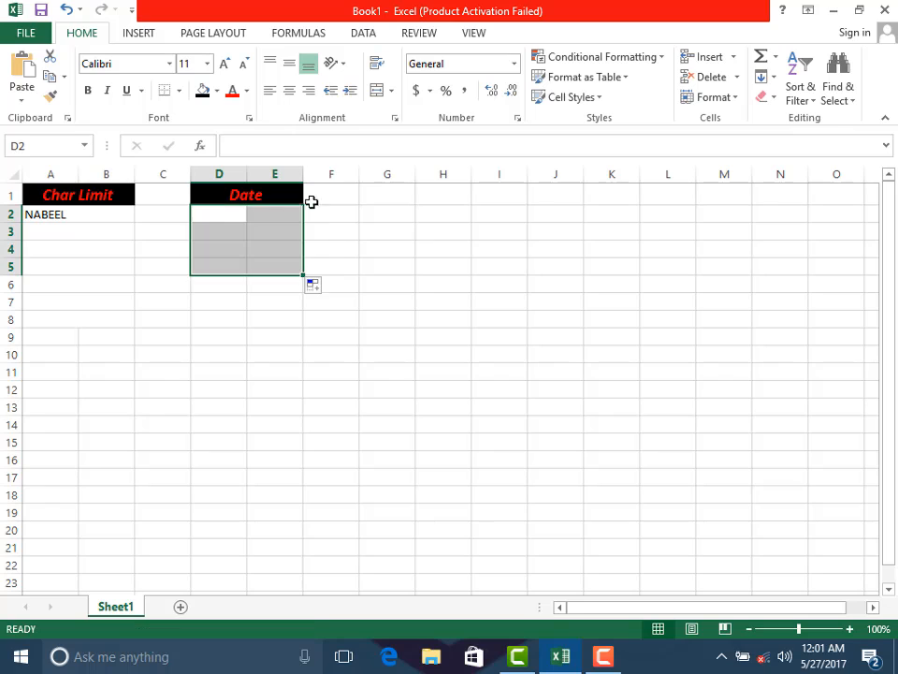
left_click(389, 91)
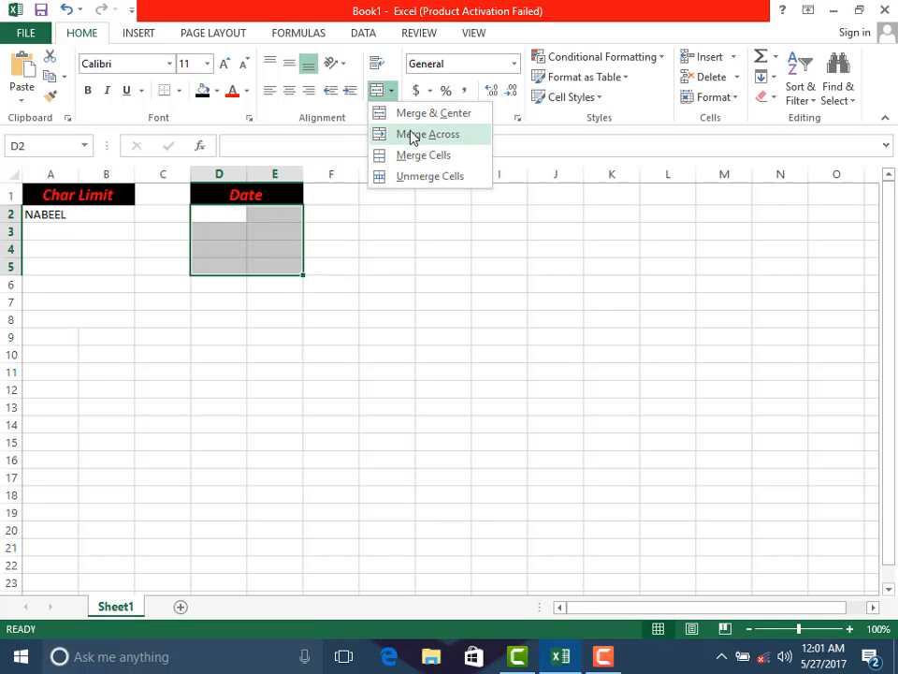
left_click(414, 138)
left_click(346, 246)
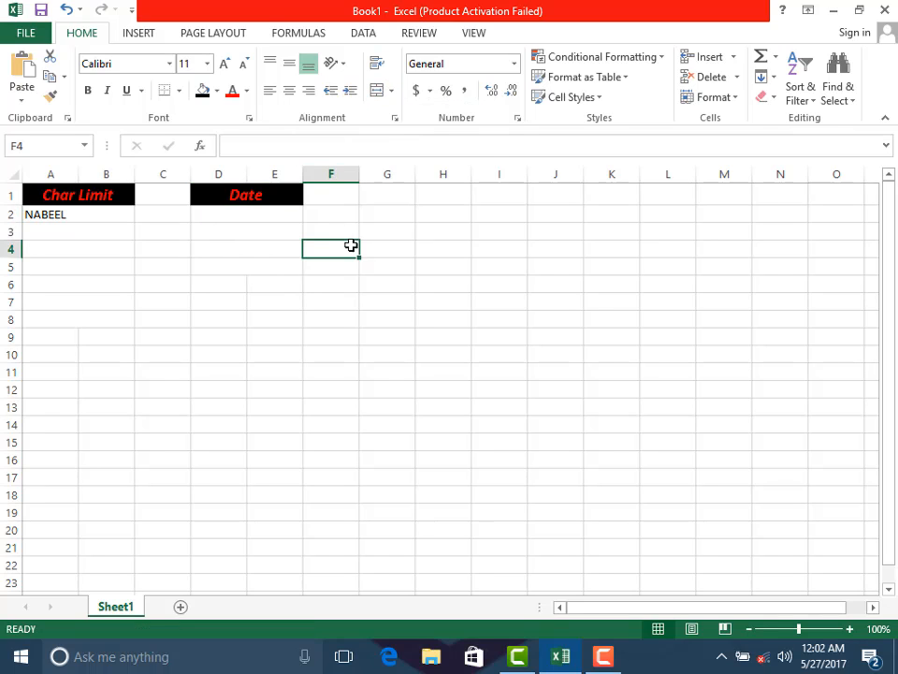
left_click(261, 218)
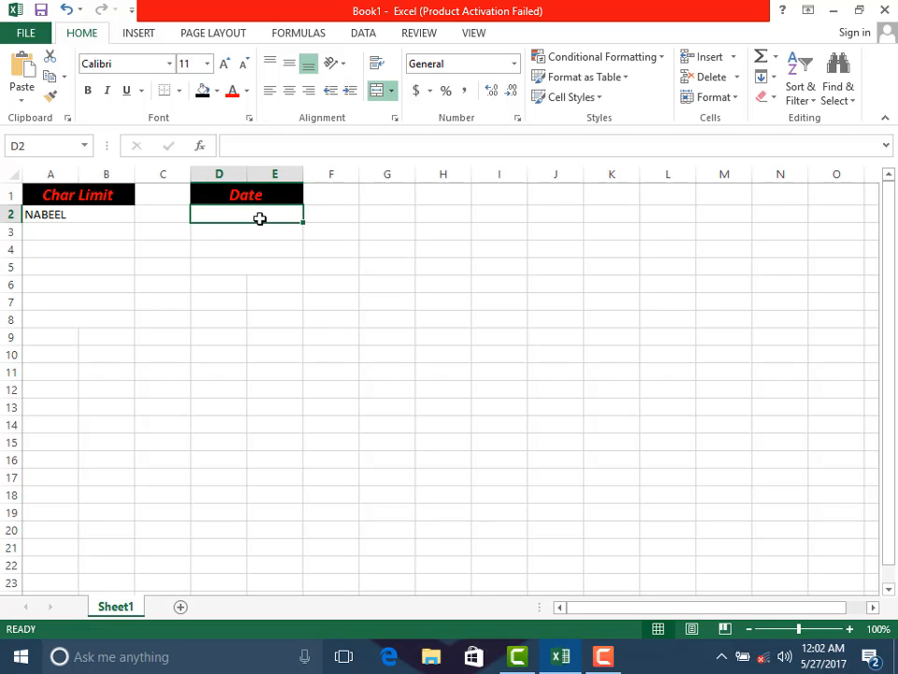
left_click(361, 34)
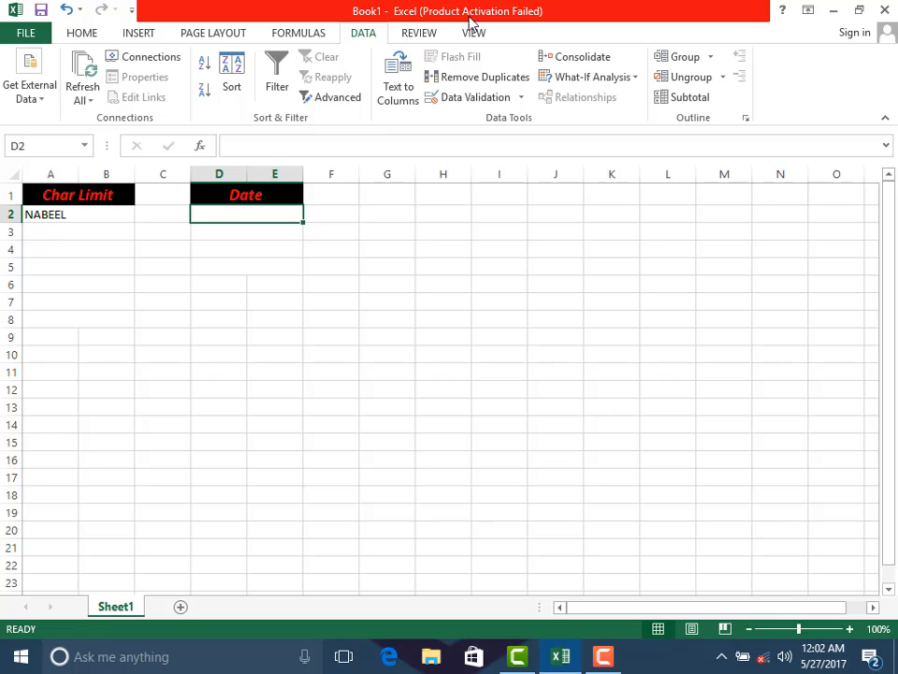
Limit D2 to dates between 9/10/2014 and 10/5/2014
left_click(522, 98)
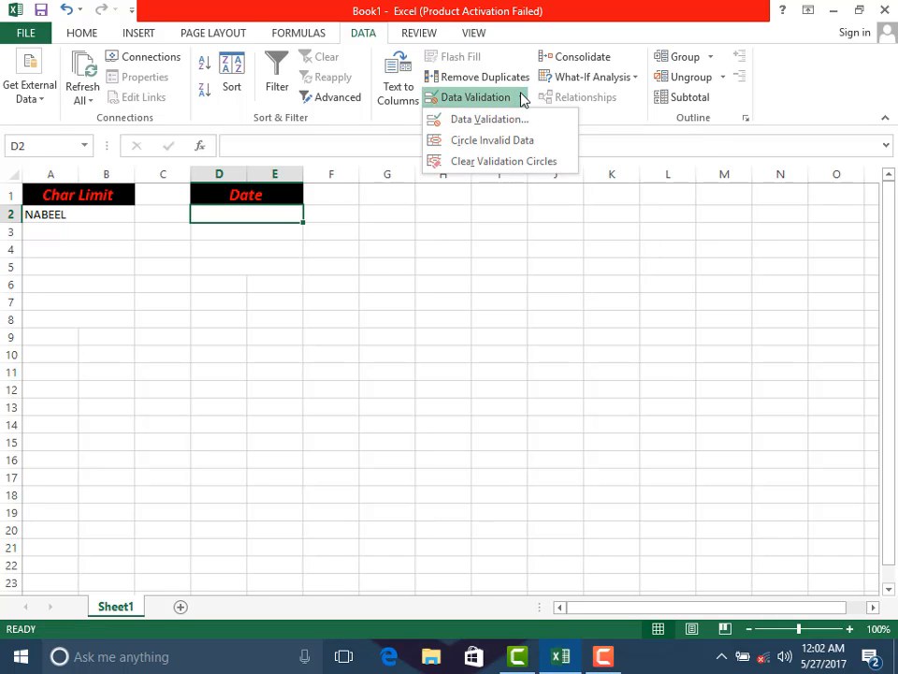
left_click(504, 118)
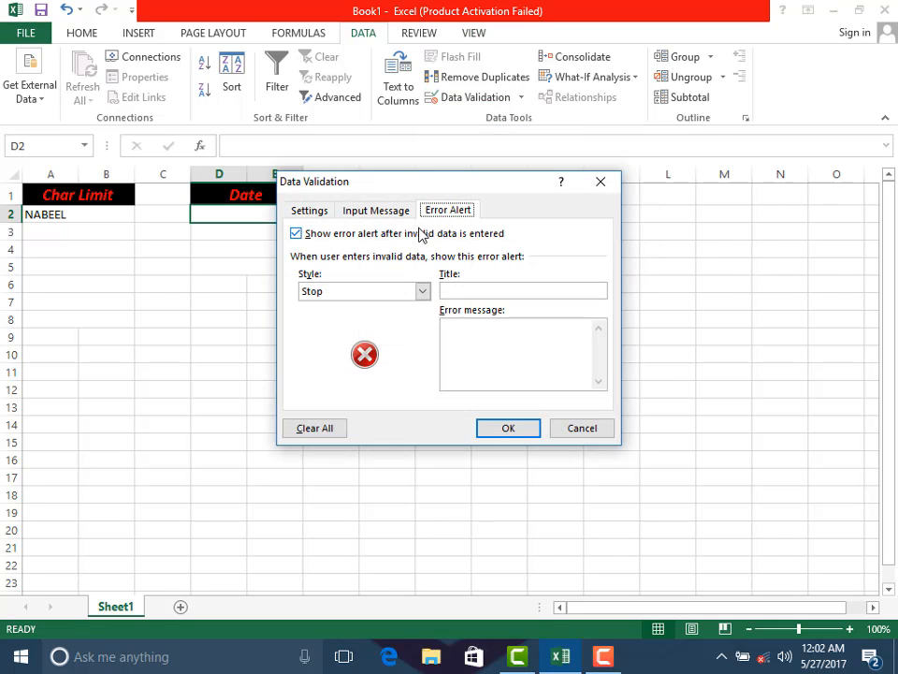
left_click(321, 213)
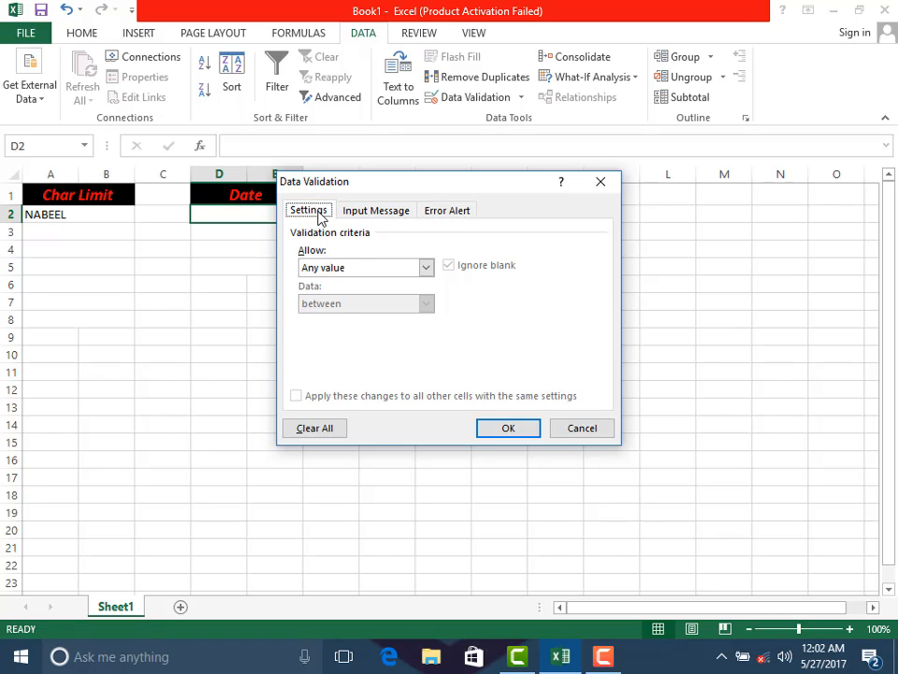
left_click(425, 268)
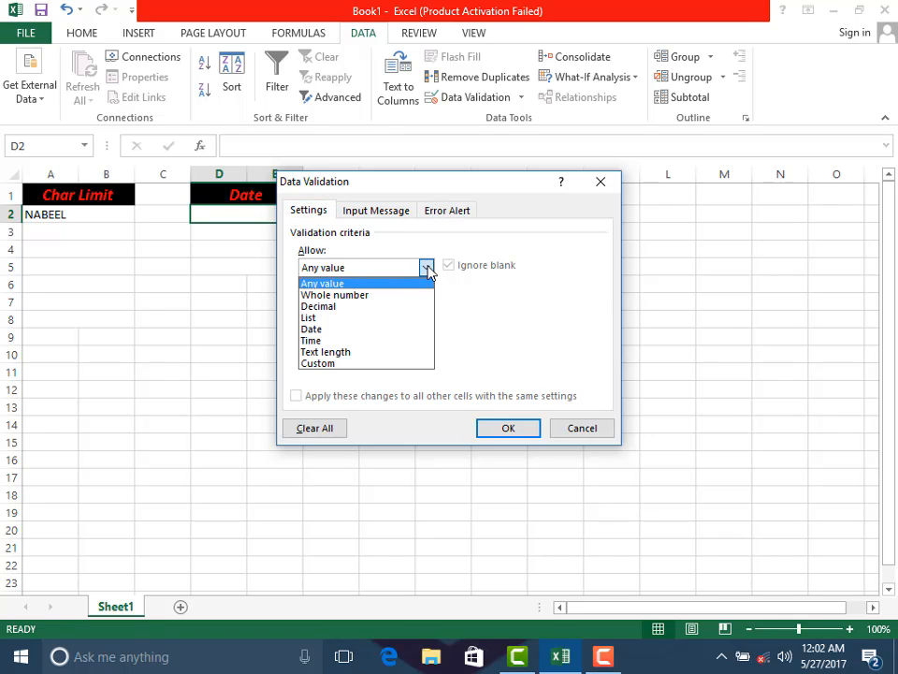
left_click(329, 330)
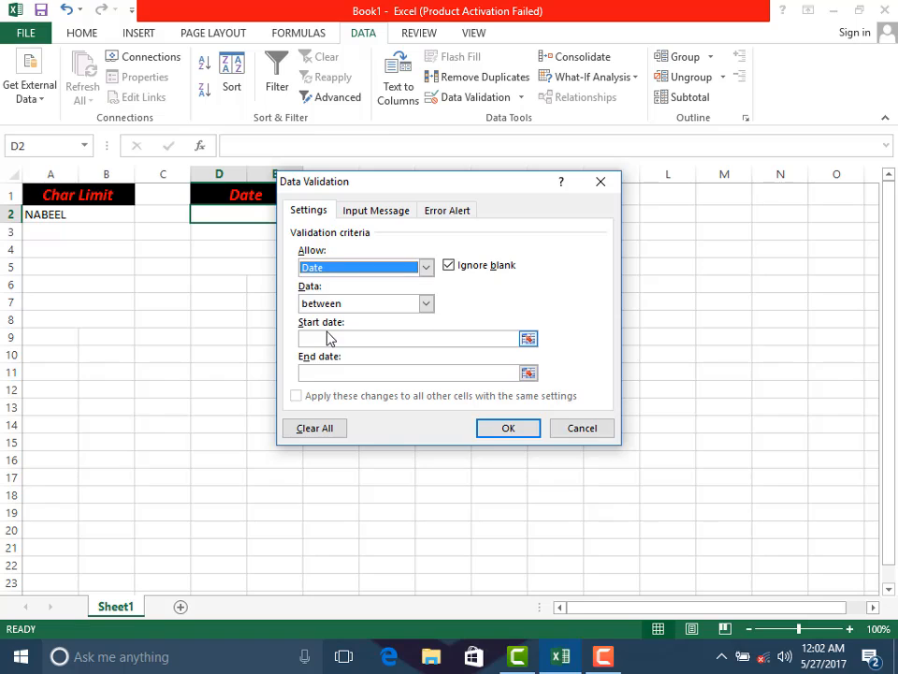
left_click(329, 338)
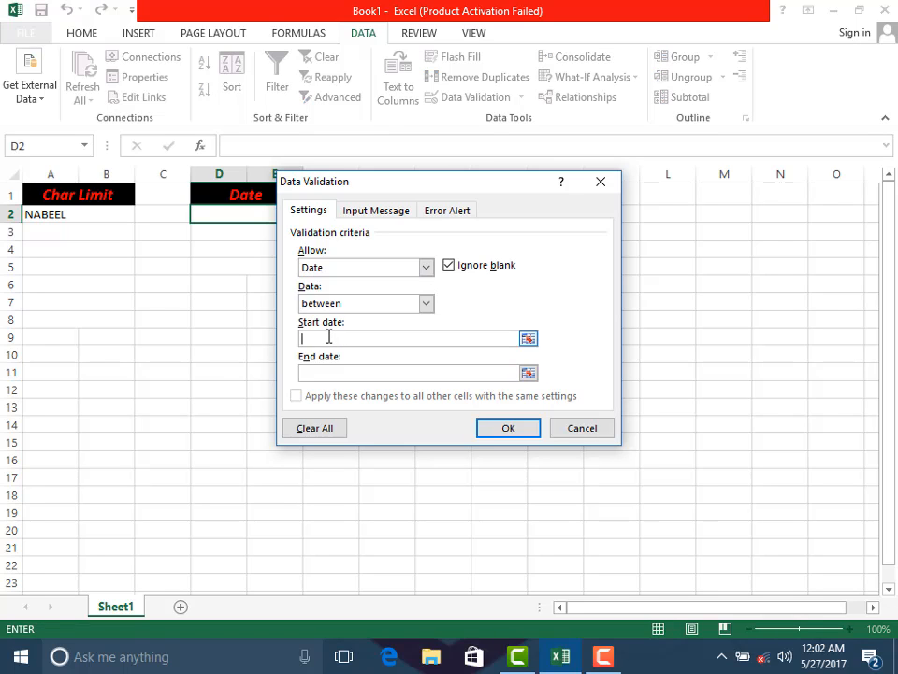
type("9/10/201")
key("BackSpace")
type("14")
left_click(325, 372)
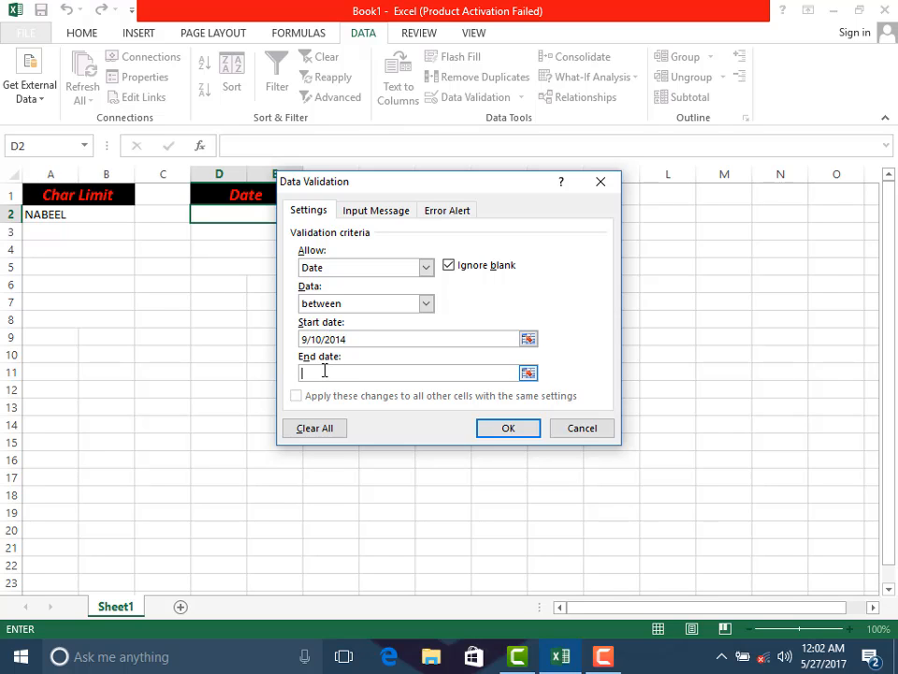
type("10/5/2014")
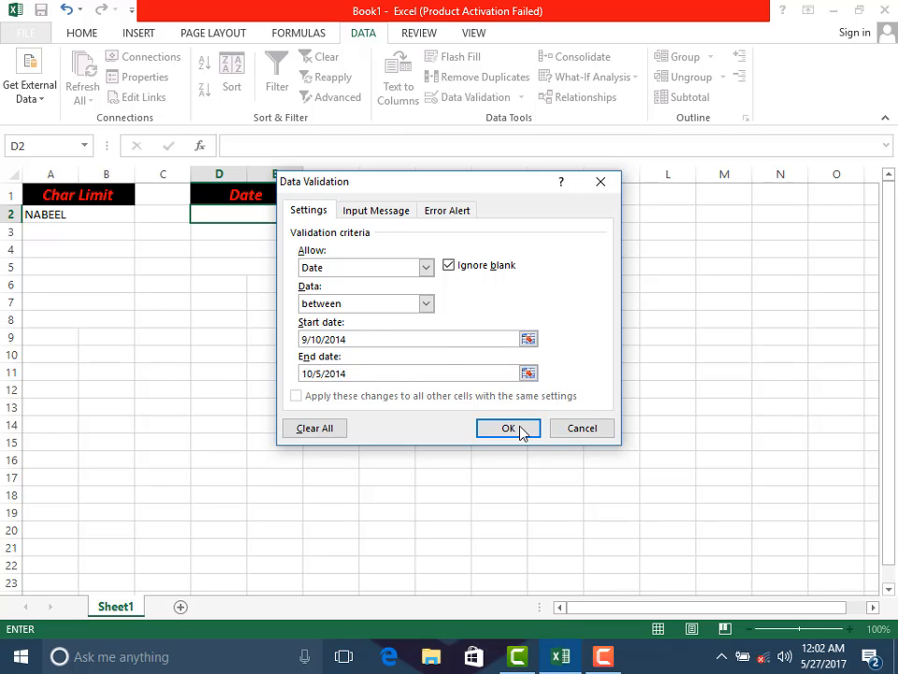
Set the D2 date rule's input message to 'enter date'
left_click(375, 209)
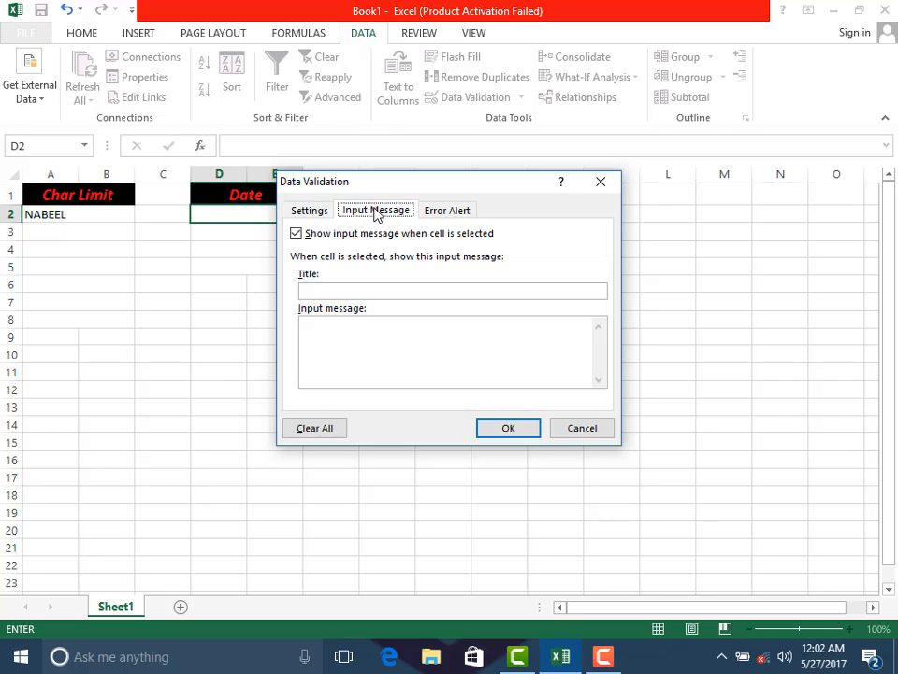
left_click(339, 345)
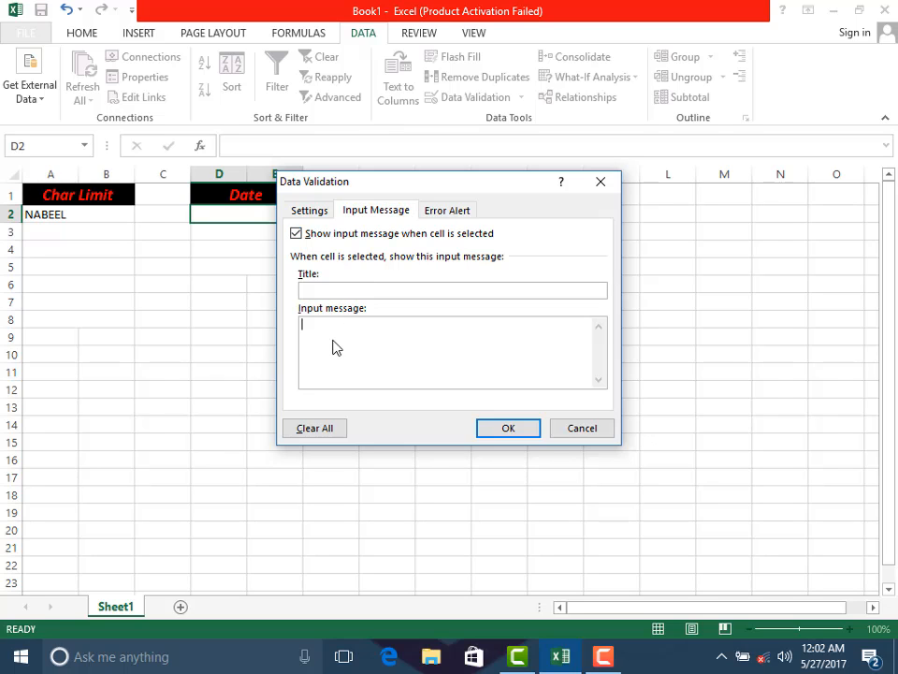
type("enter ")
type("dt")
type("ate")
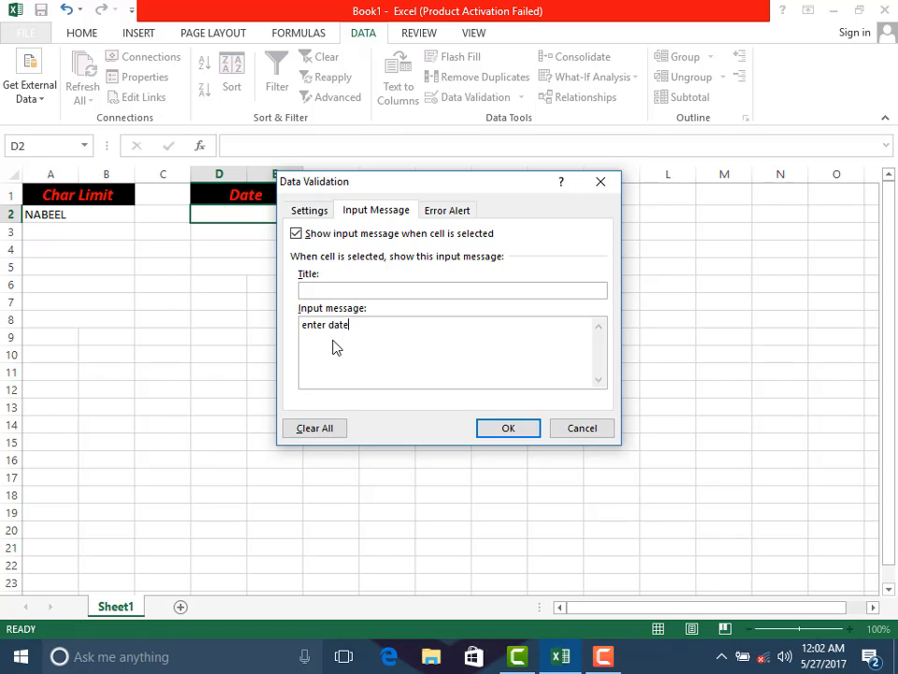
Write the Stop error message 'please enter date between 9/10/2014 to 10/5/2014'
left_click(453, 210)
left_click(461, 329)
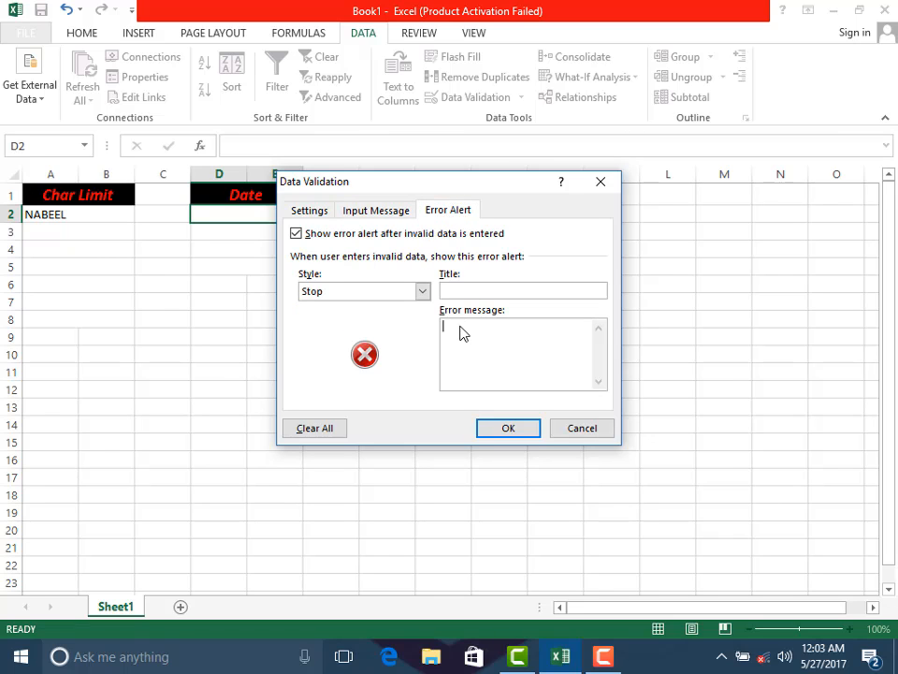
type("pleas")
type("e enter")
type(" date b")
type("etween ")
type("89")
key("BackSpace")
key("BackSpace")
key("BackSpace")
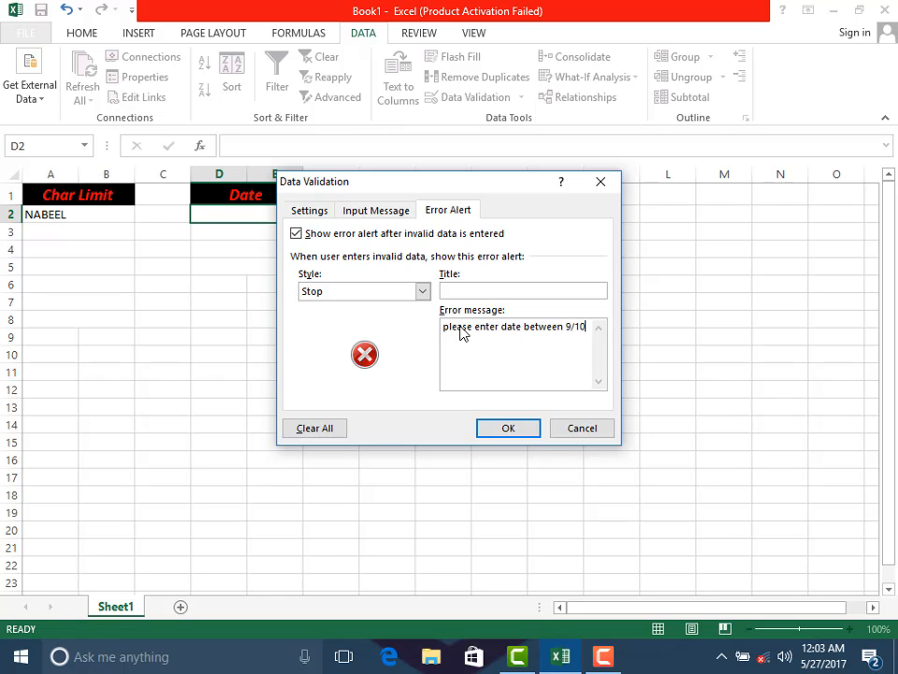
type("9/10/2014 to 10/5")
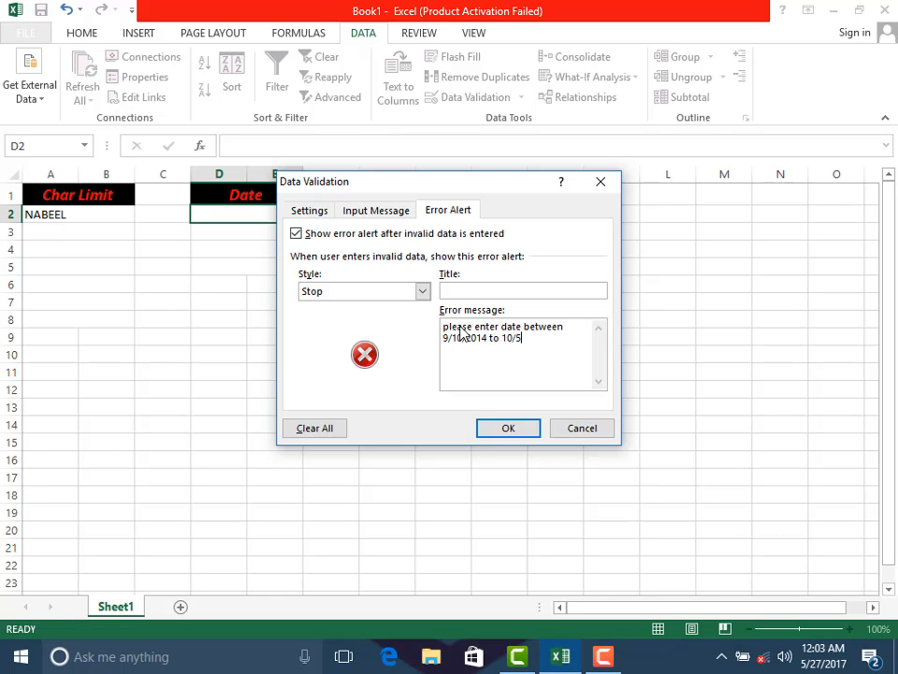
type("/2014")
Apply the date rule to D2, then enter 11/5/2014 there to trigger the error alert
left_click(512, 430)
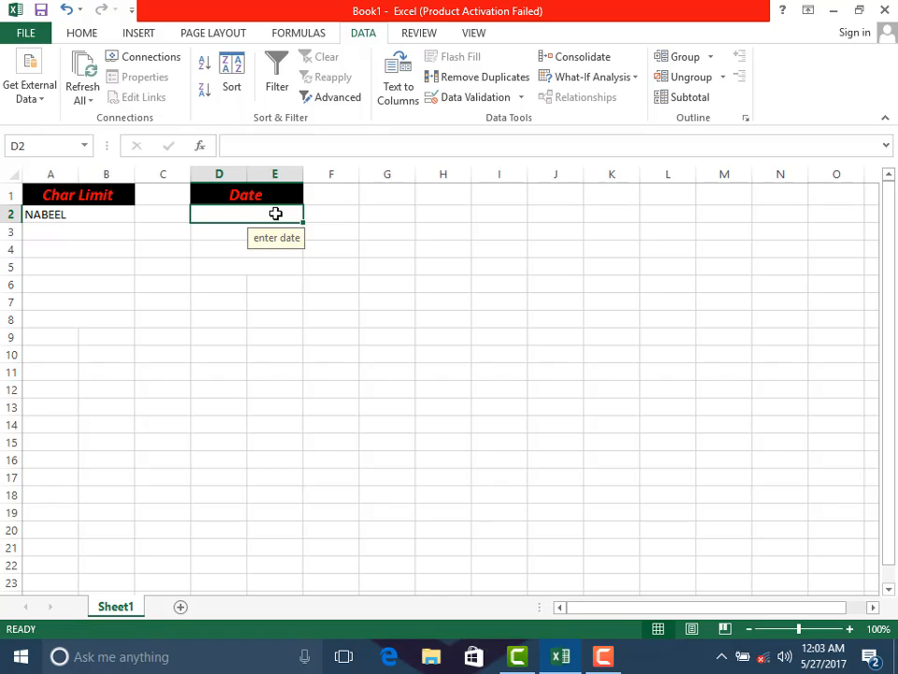
key("BackSpace")
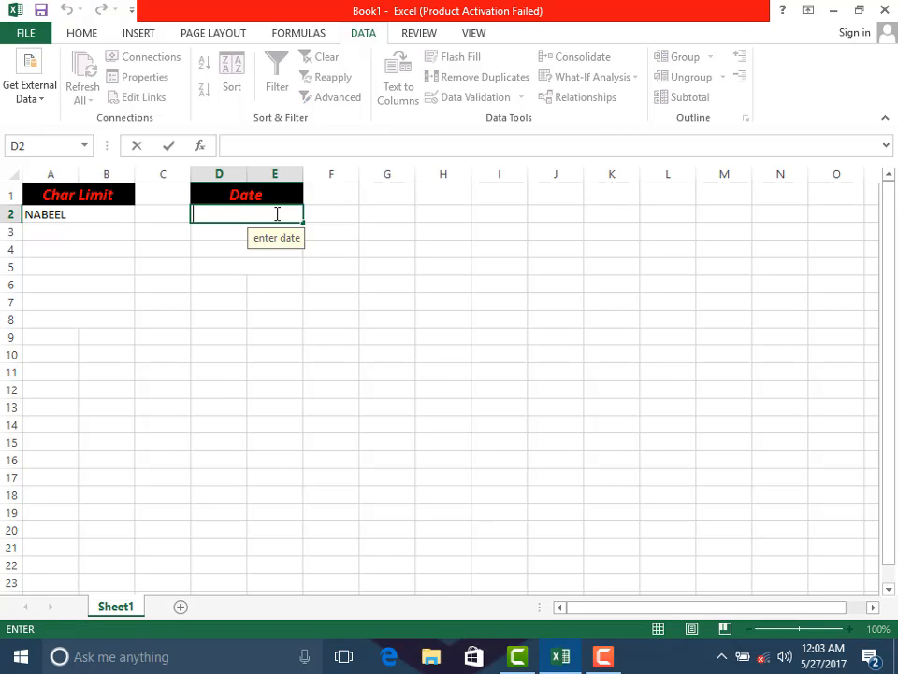
type("11/5/")
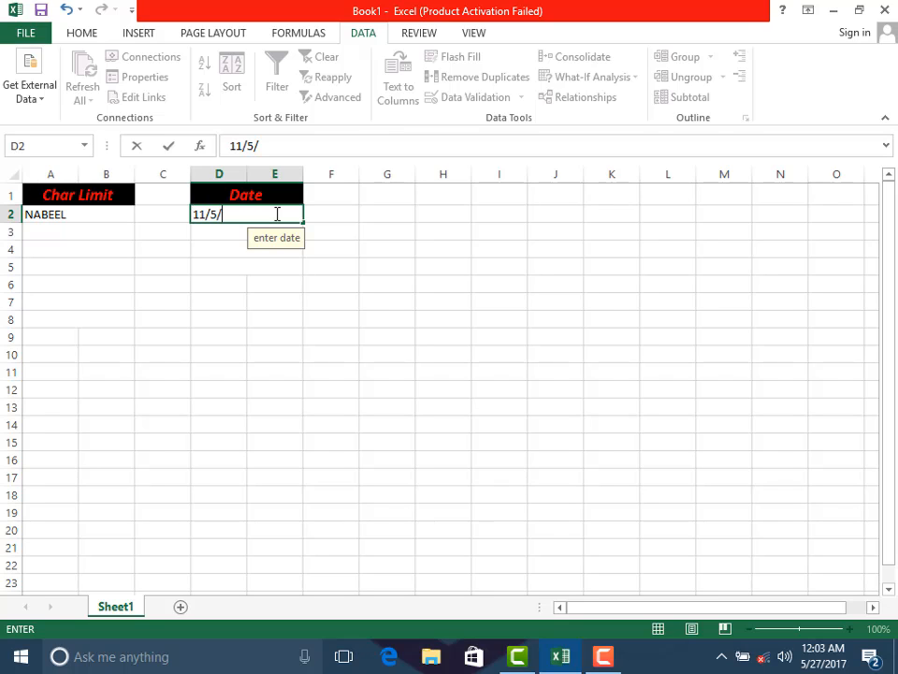
type("2014")
key("Return")
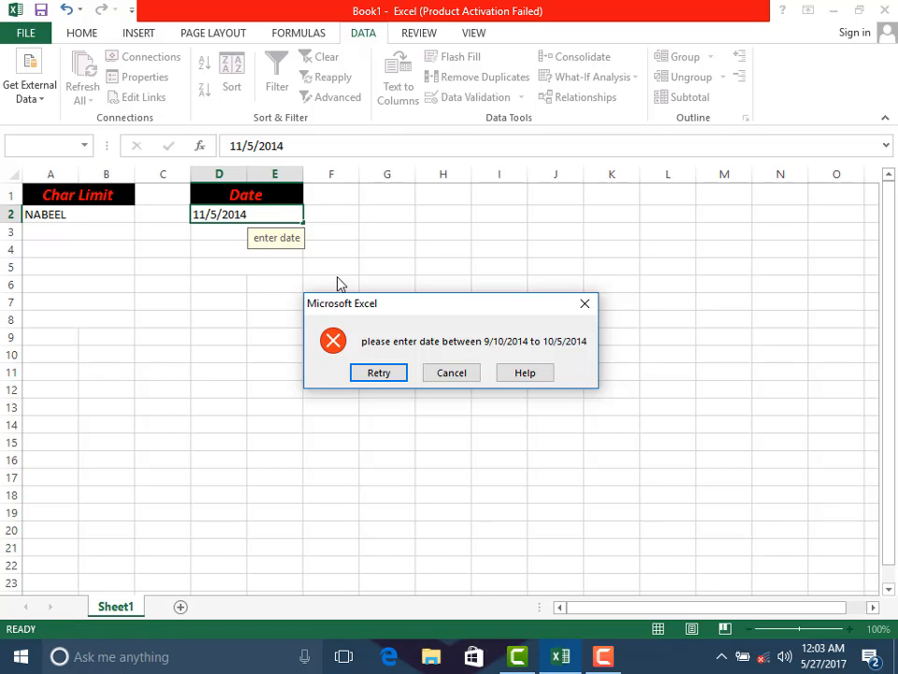
Cancel the rejected date, enter 9/23/2014 in D2, and select G1
left_click(446, 377)
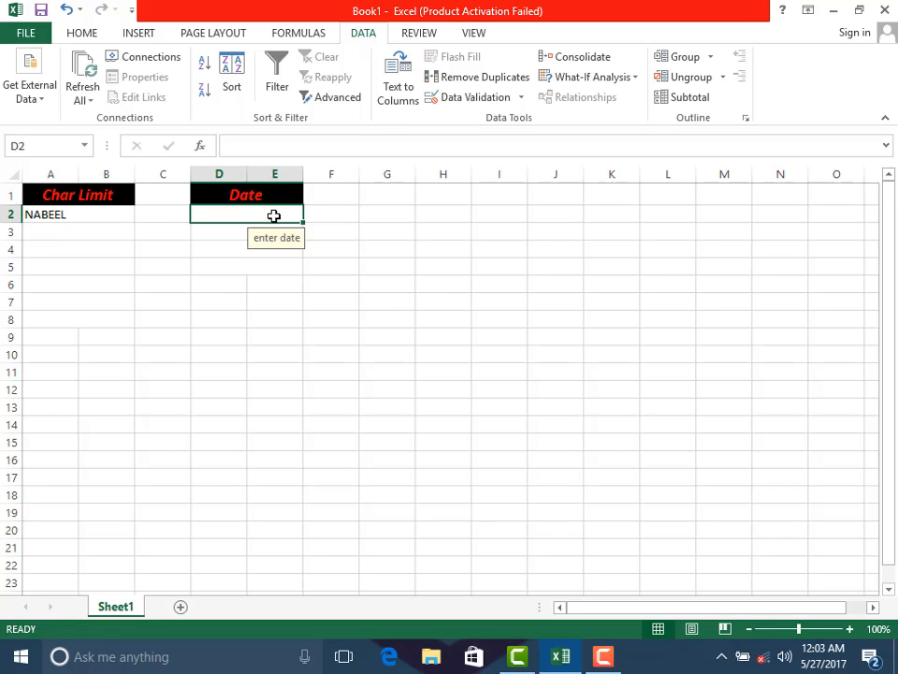
type("9")
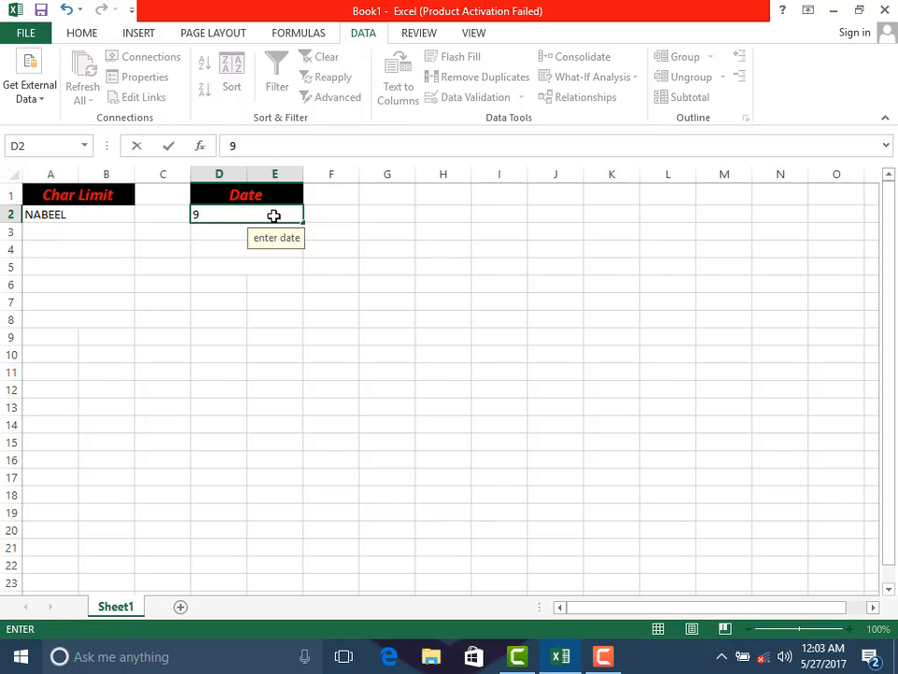
type("/23/20")
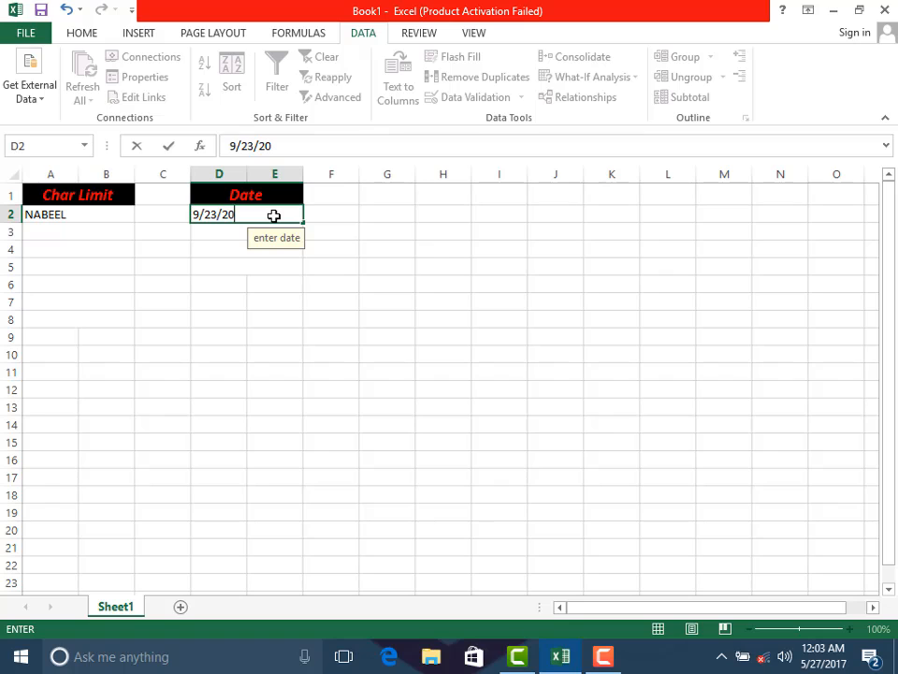
type("14")
key("ctrl+Return")
left_click(268, 249)
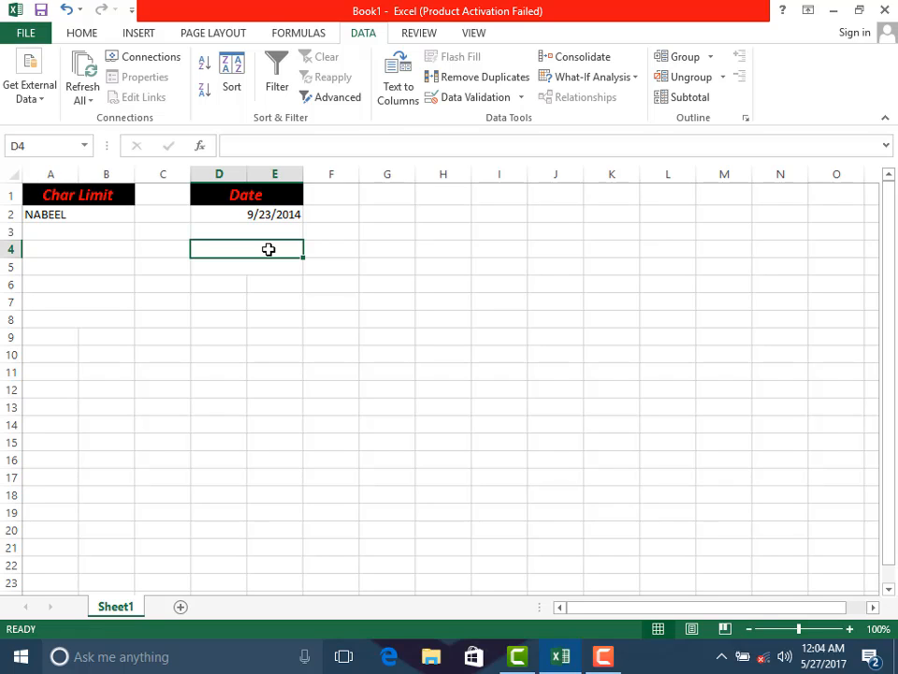
left_click(397, 195)
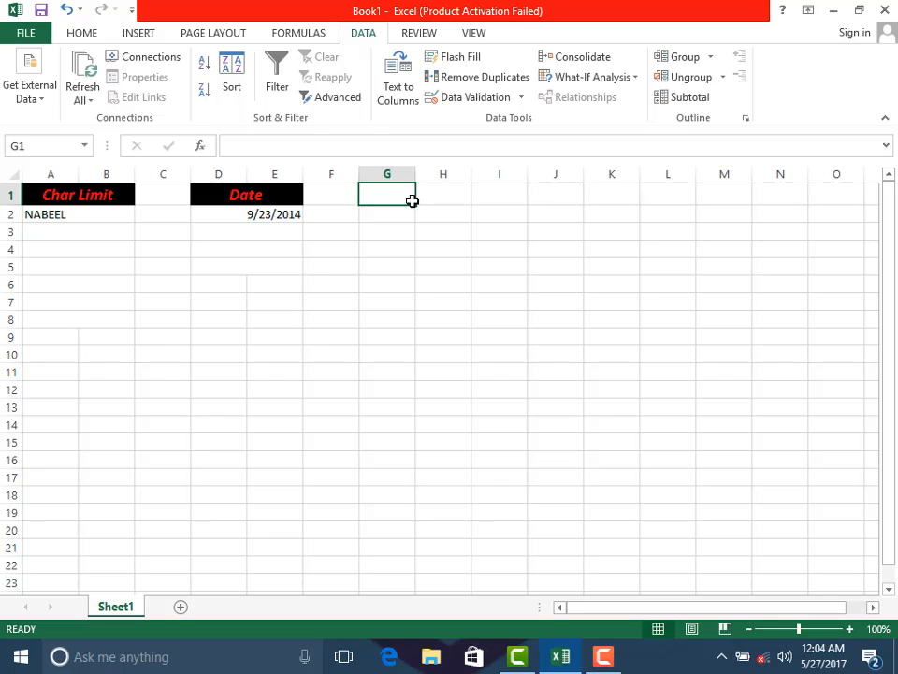
Merge G1 and H1 across into one cell
left_click_drag(416, 205, 457, 199)
left_click(84, 33)
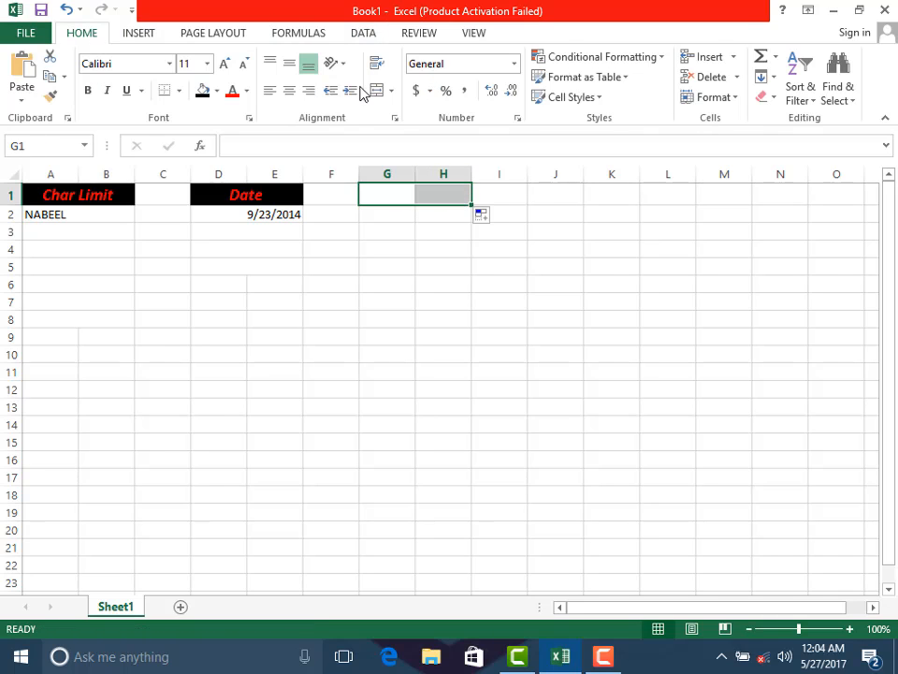
left_click(391, 91)
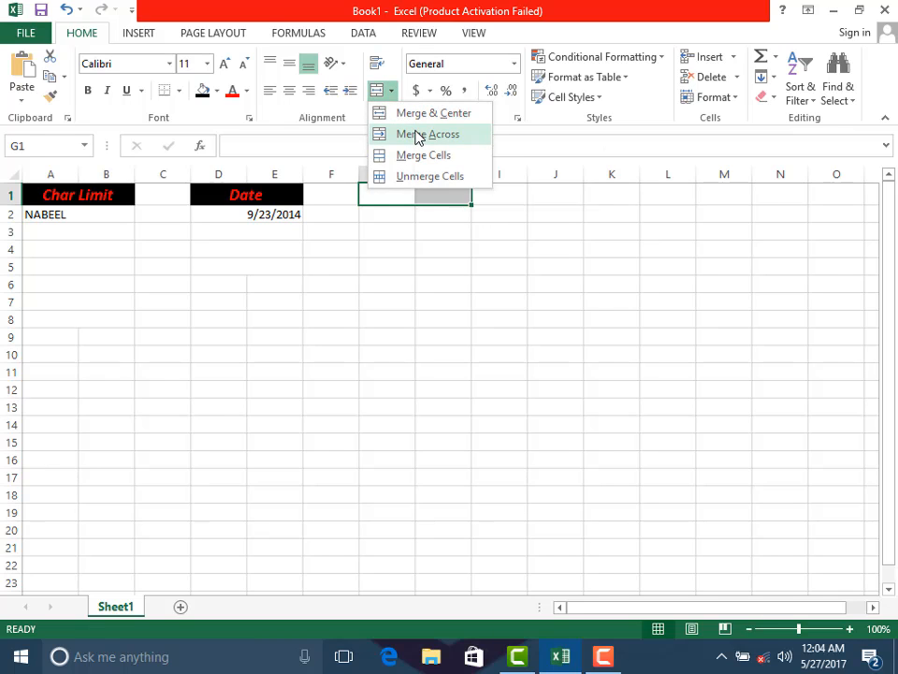
left_click(417, 136)
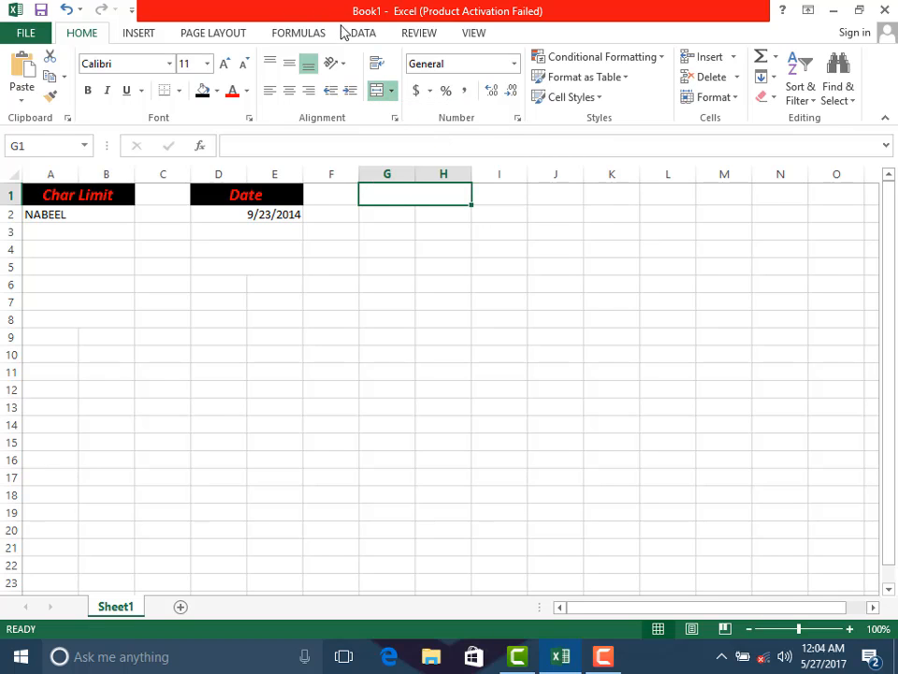
Inspect G1's Data Validation alert styles and Allow options, then cancel without a rule
left_click(367, 36)
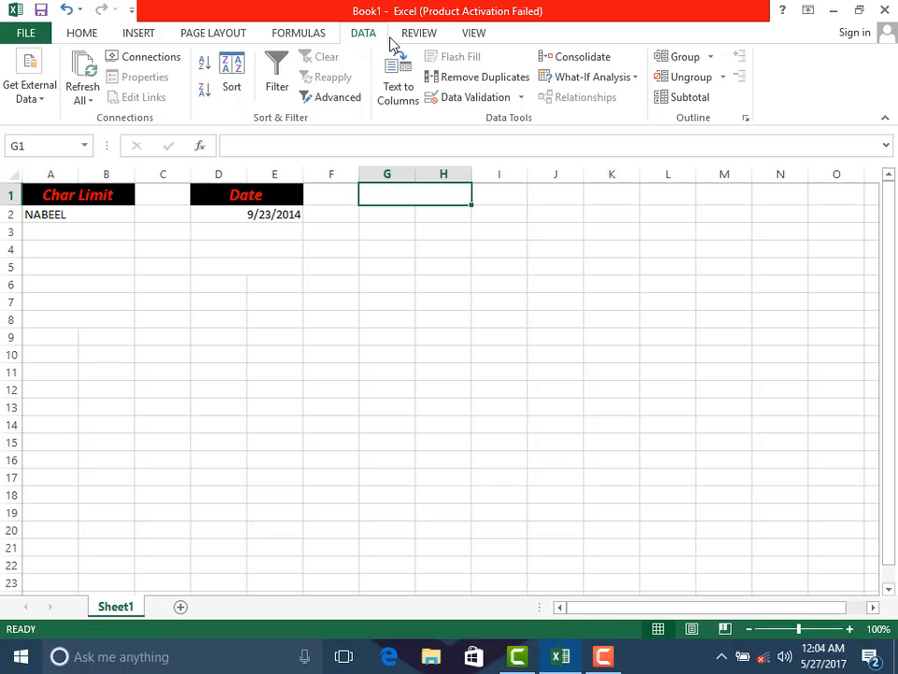
left_click(520, 98)
left_click(503, 117)
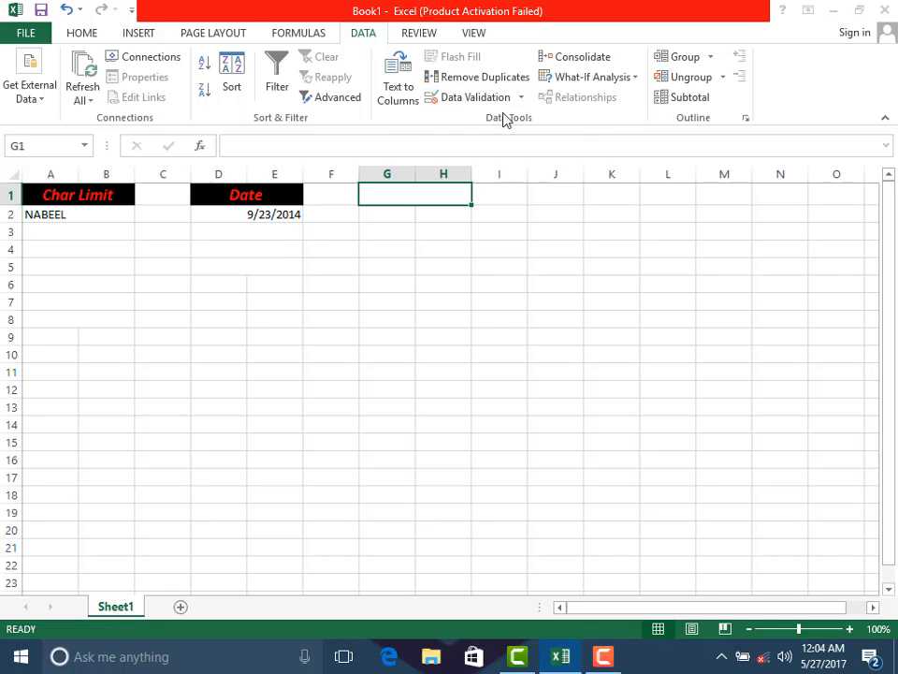
left_click(447, 210)
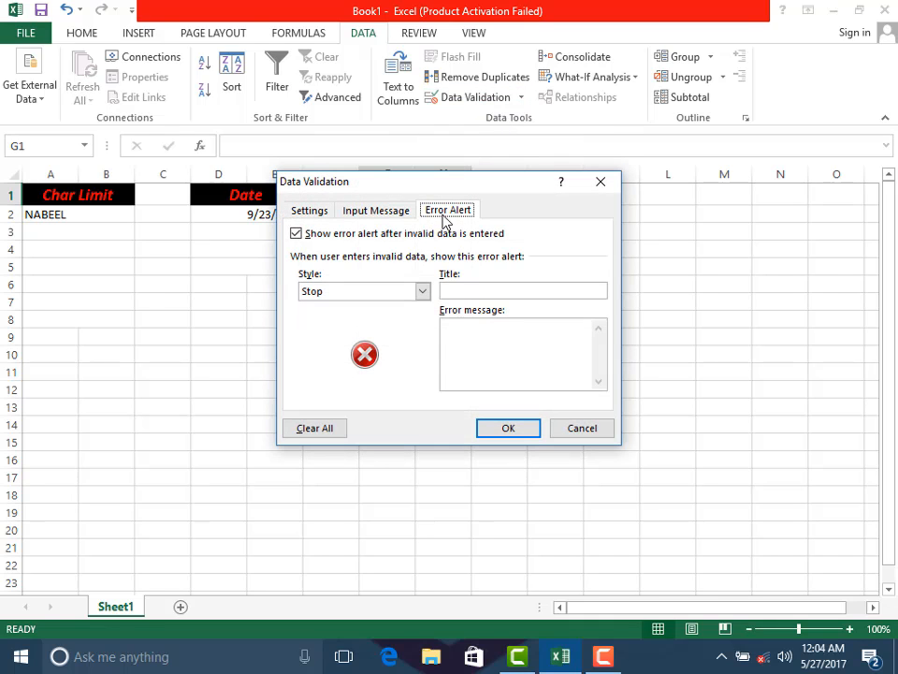
left_click(423, 291)
left_click(309, 211)
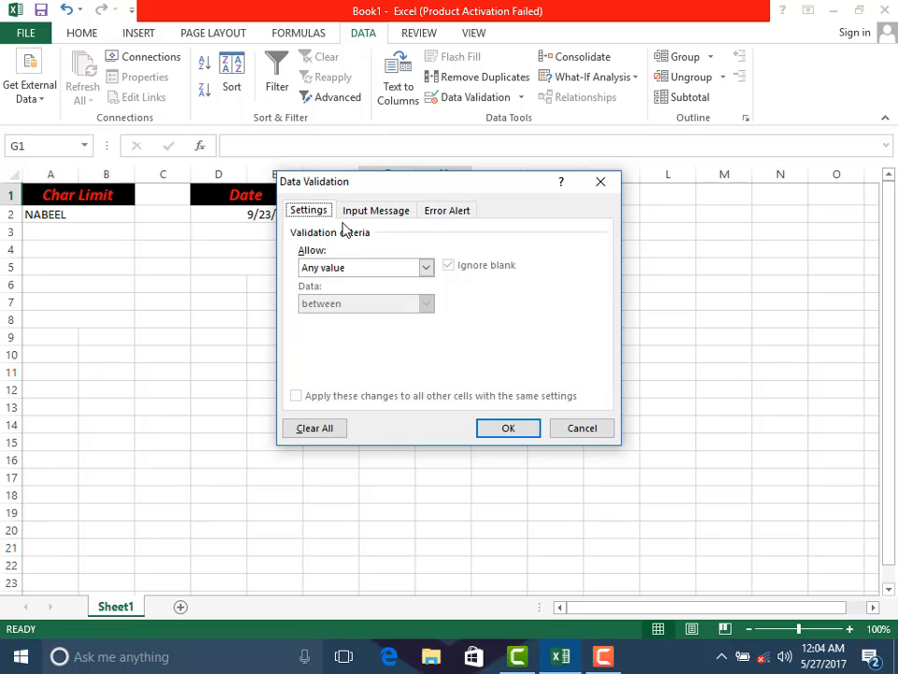
left_click(425, 270)
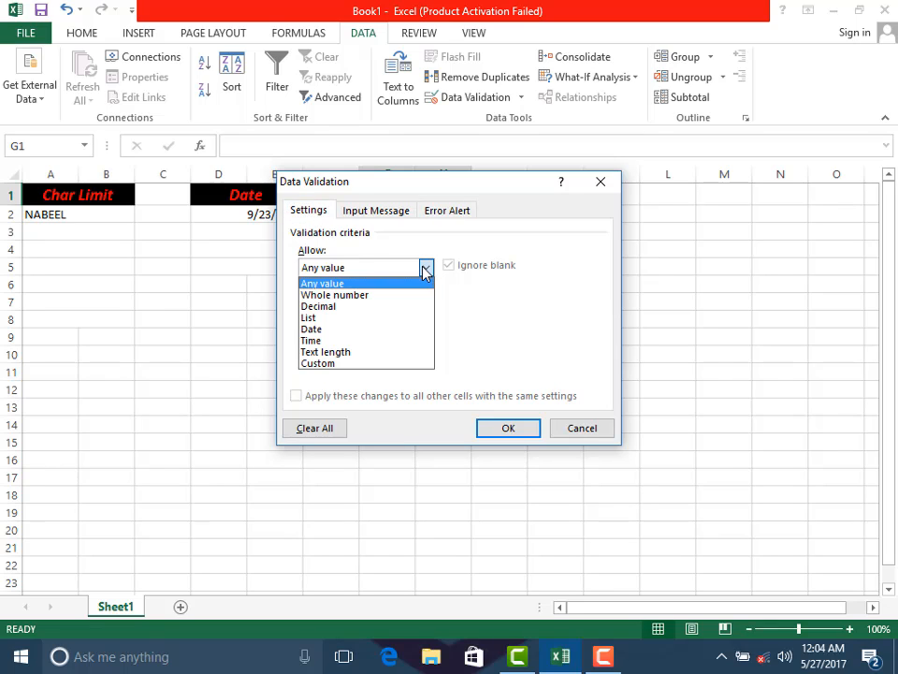
left_click(561, 428)
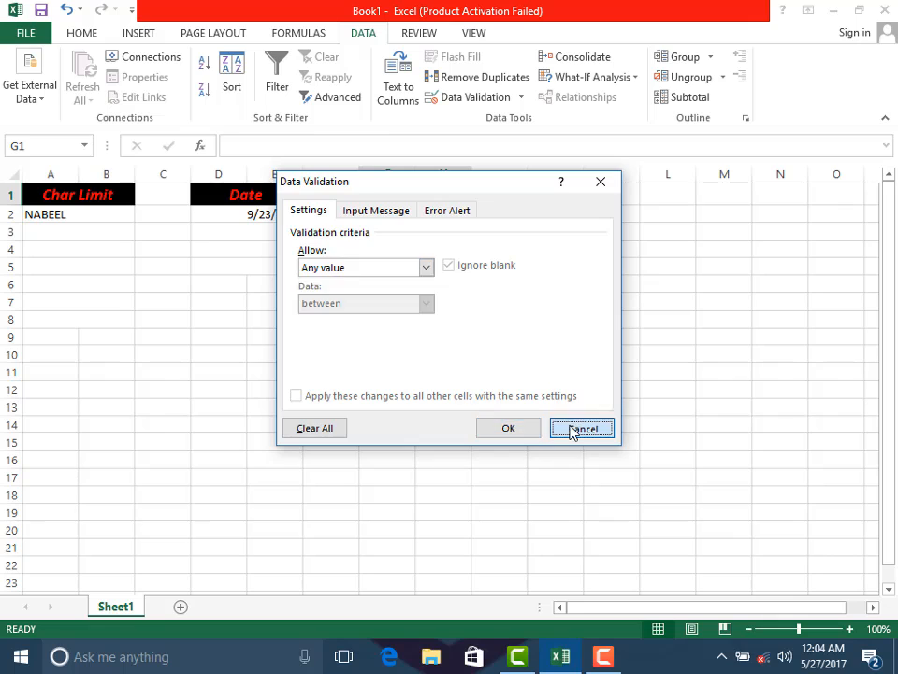
left_click(574, 430)
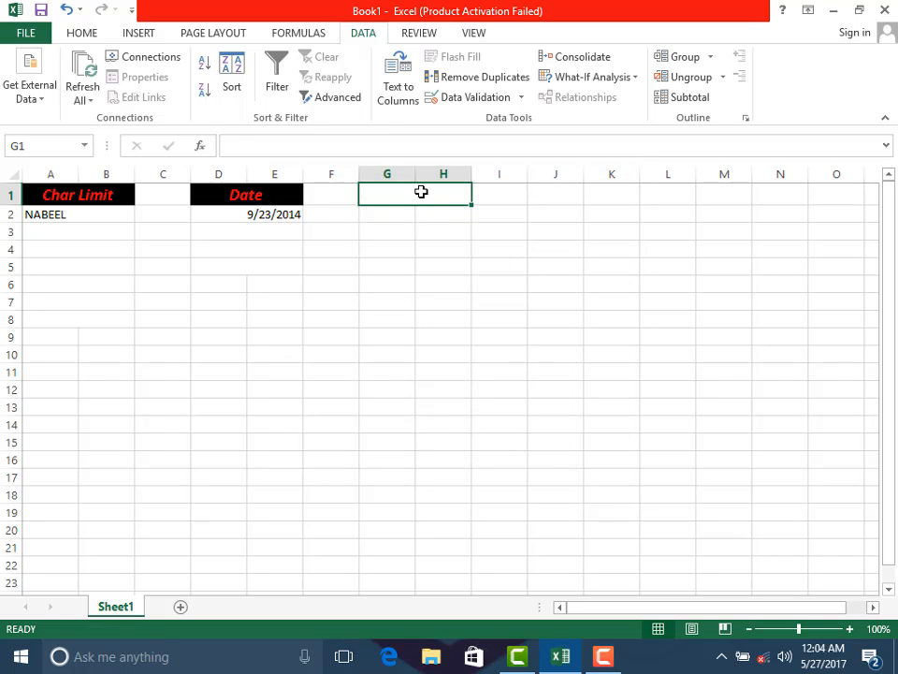
Type the header 'Decimal' in G1
type("DE")
key("BackSpace")
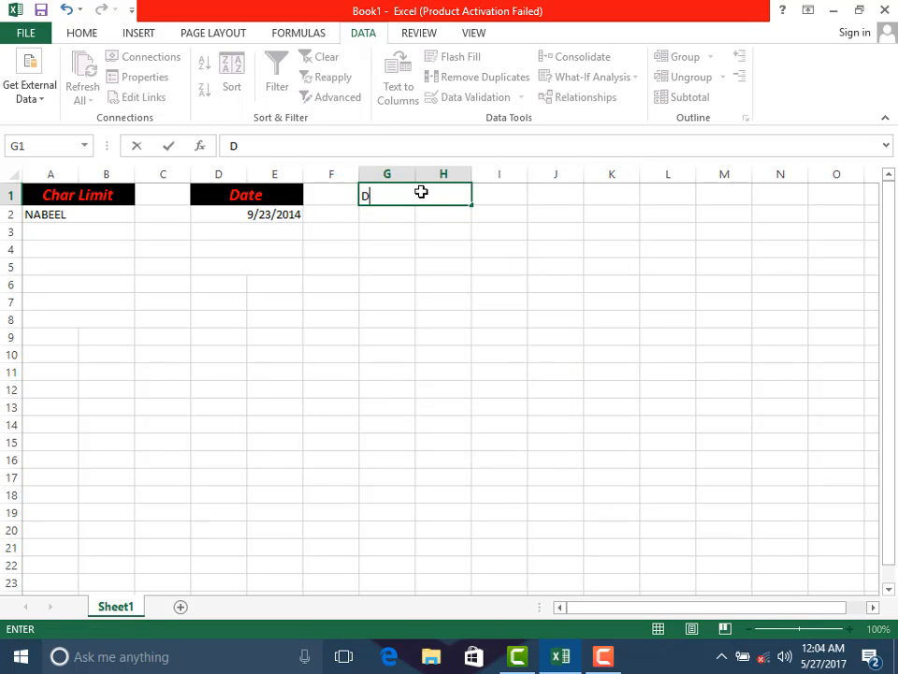
type("ecimal")
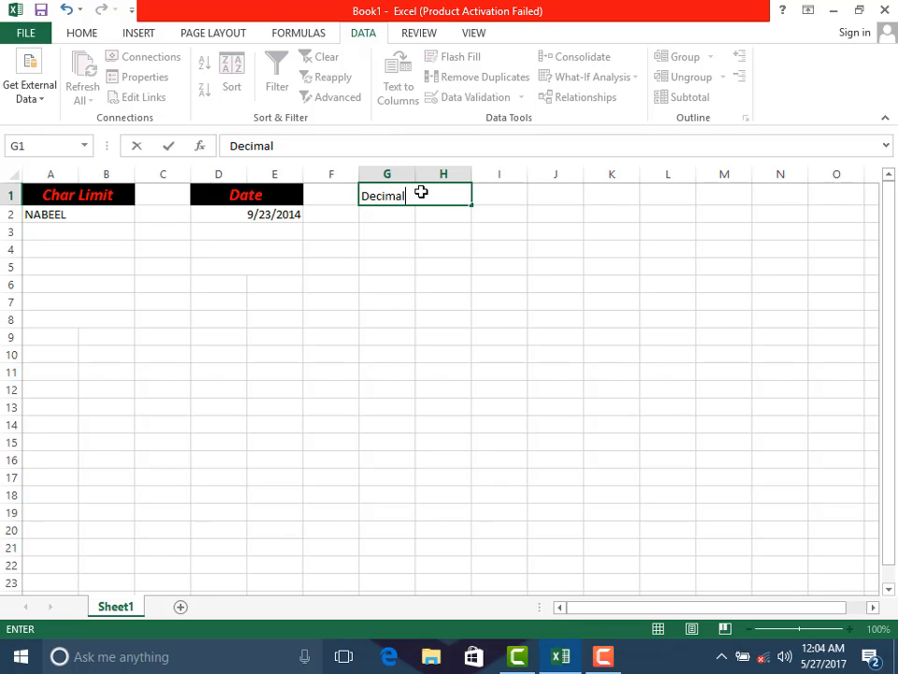
Make the Decimal header bold, italic, red and 14-point
left_click_drag(417, 195, 359, 196)
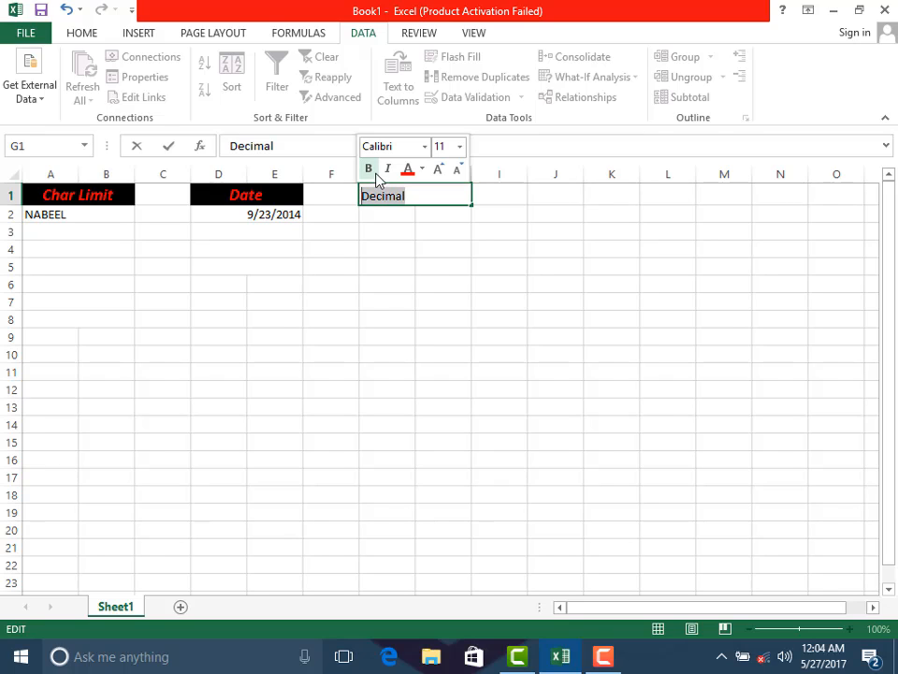
left_click(367, 169)
left_click(387, 169)
left_click(422, 169)
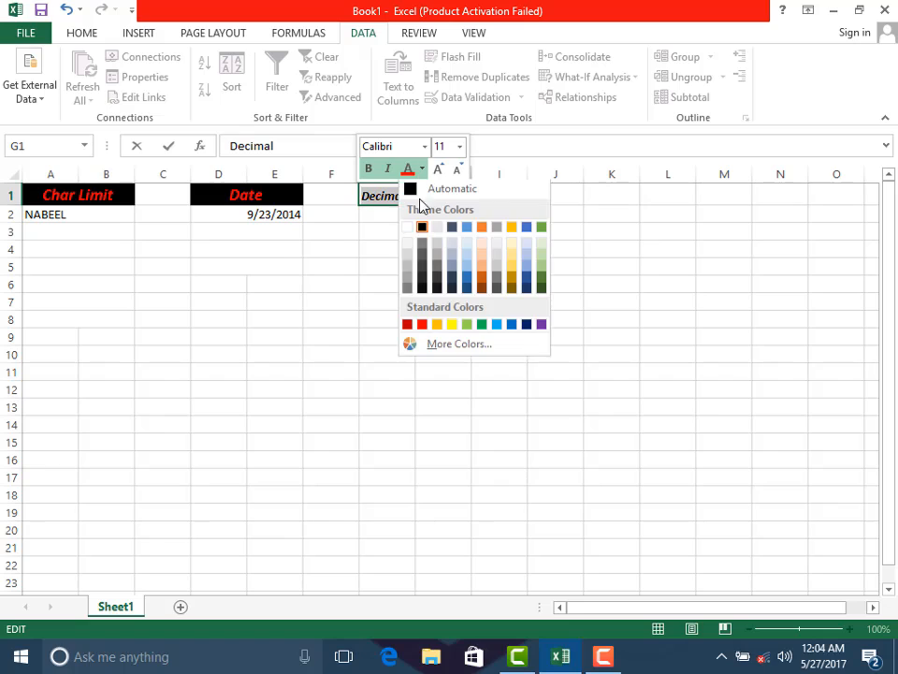
left_click(422, 324)
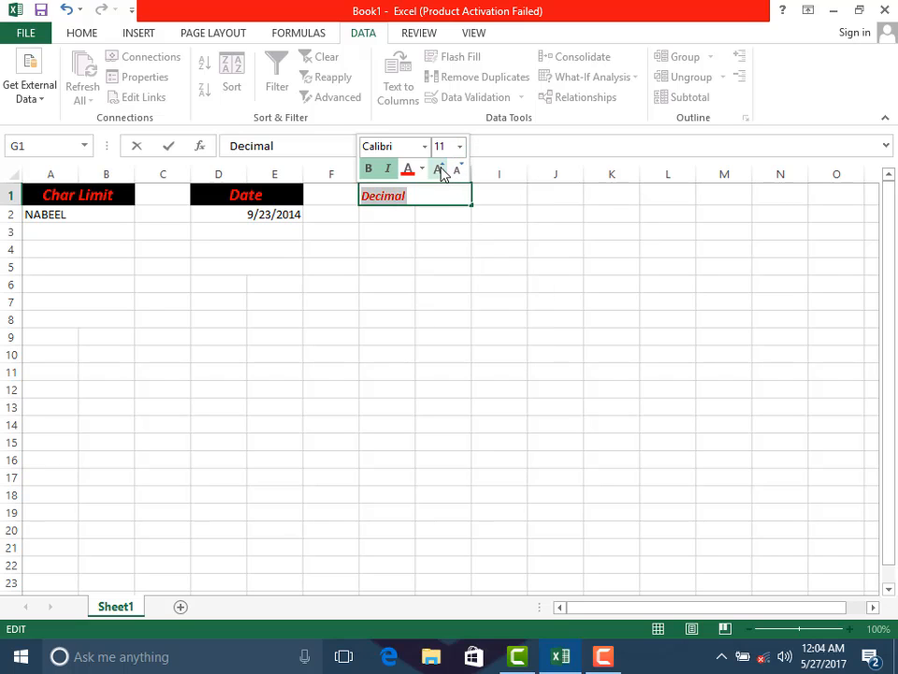
left_click(438, 169)
left_click(438, 170)
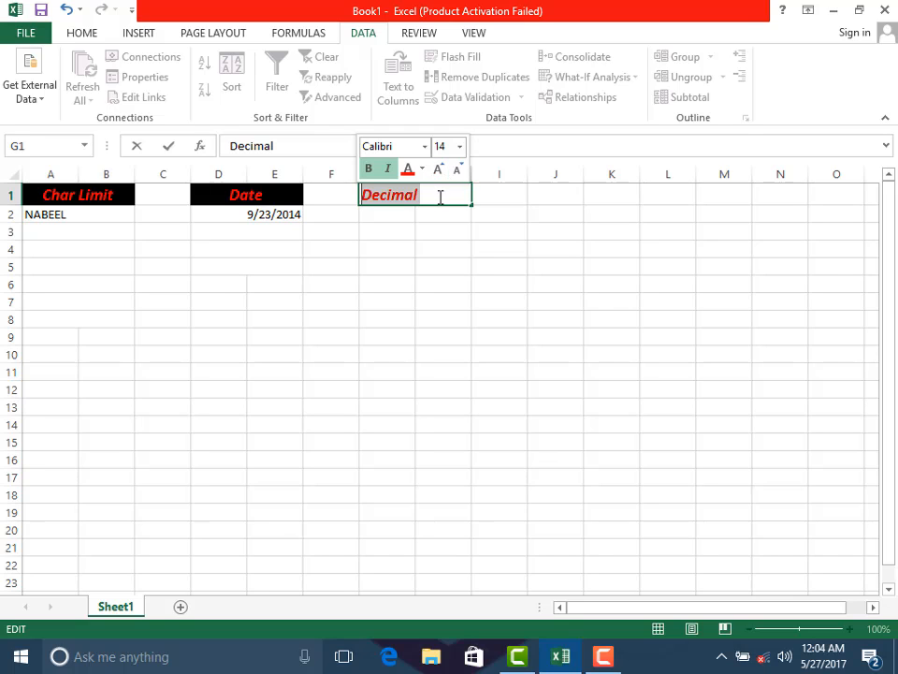
left_click(431, 279)
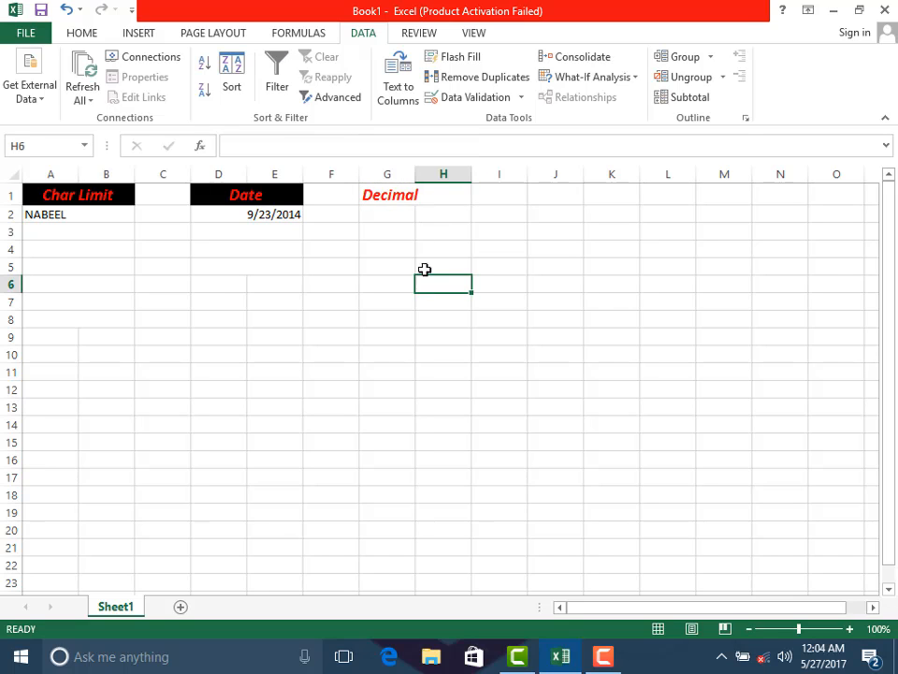
Give the Decimal header cell a black fill
left_click(422, 195)
left_click(93, 34)
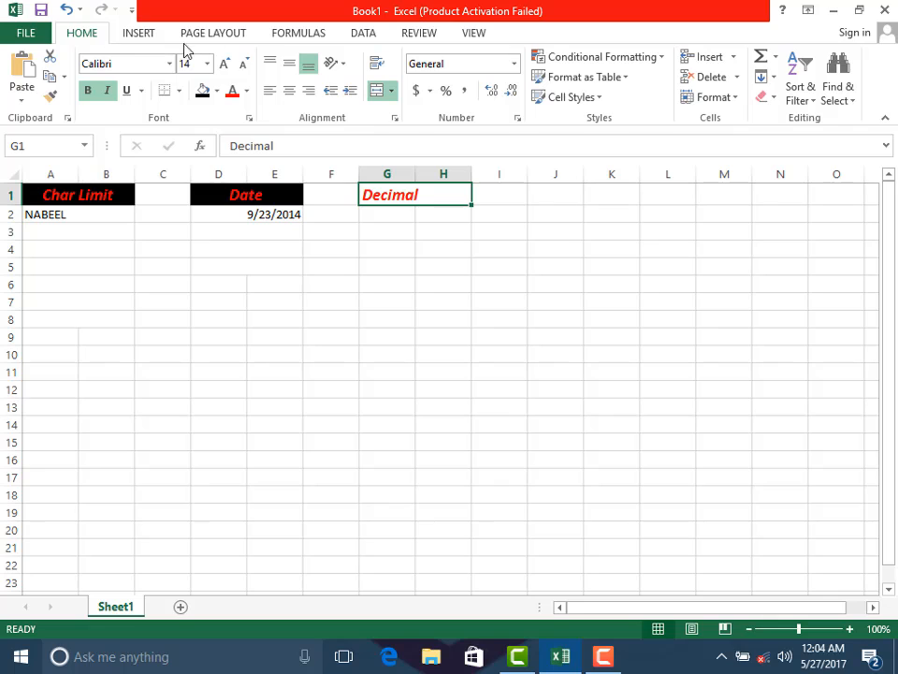
left_click(216, 91)
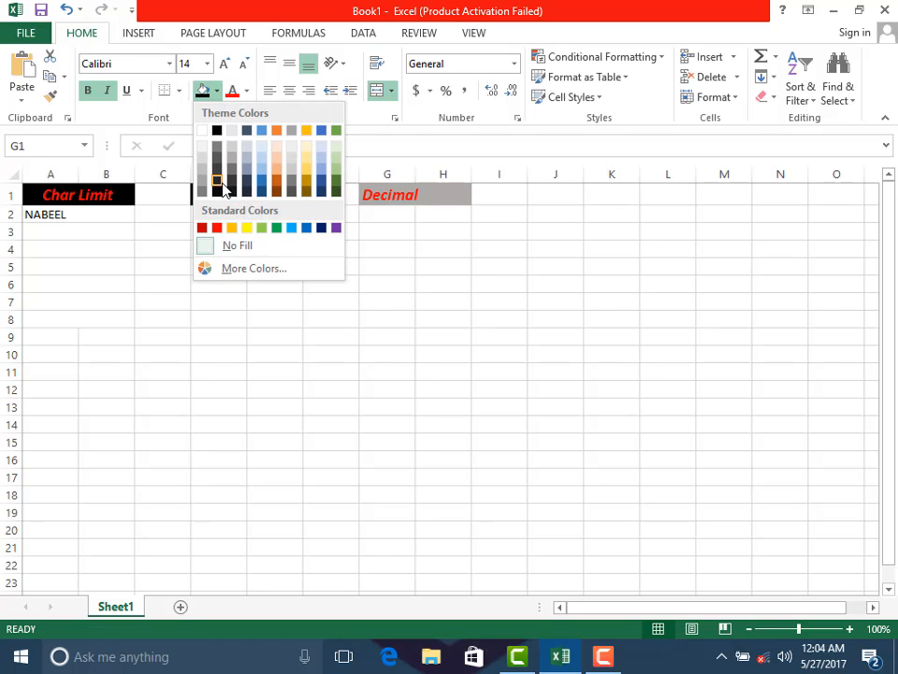
left_click(216, 130)
Merge each row of G2:H6 across, then select the merged G2 cell
left_click(402, 213)
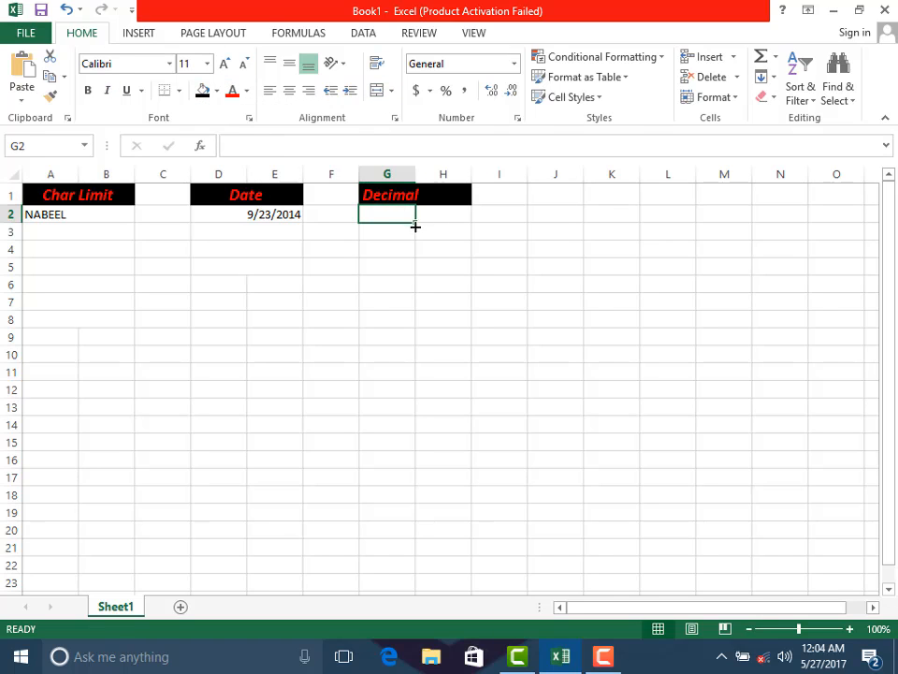
left_click_drag(415, 222, 467, 297)
left_click(392, 91)
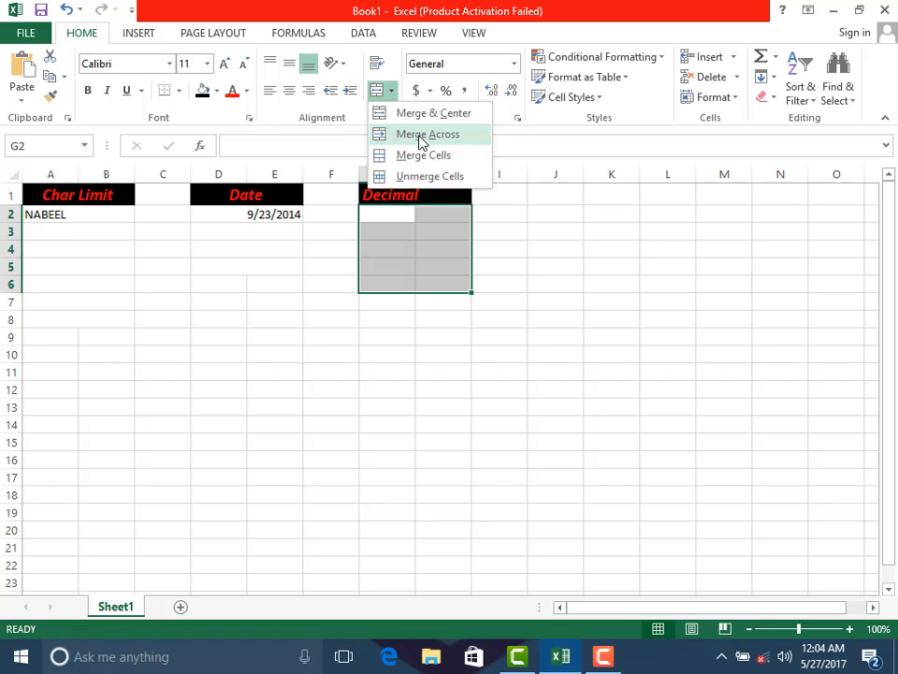
left_click(423, 138)
left_click(567, 315)
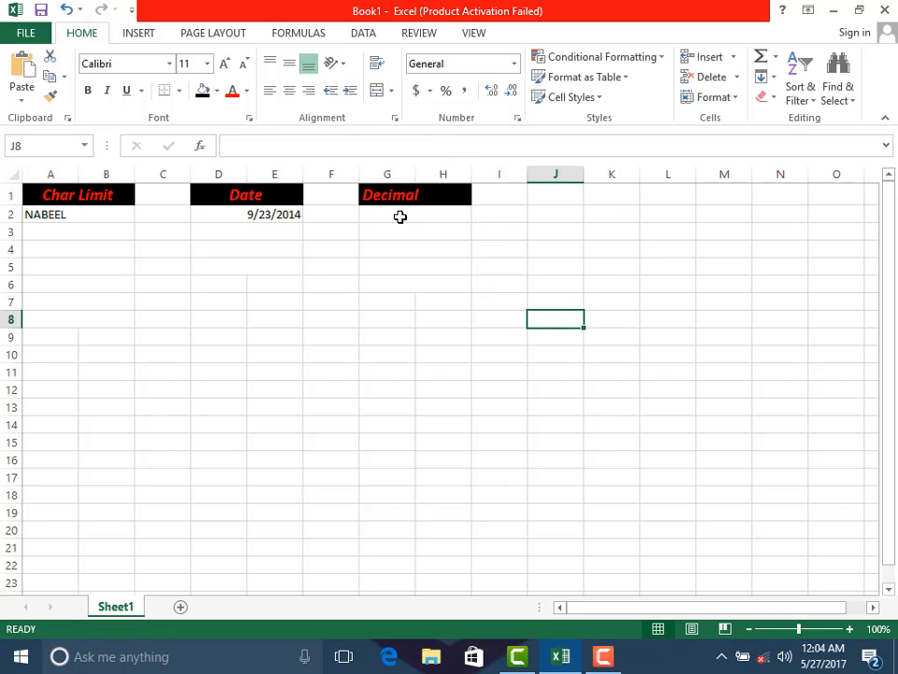
left_click(399, 216)
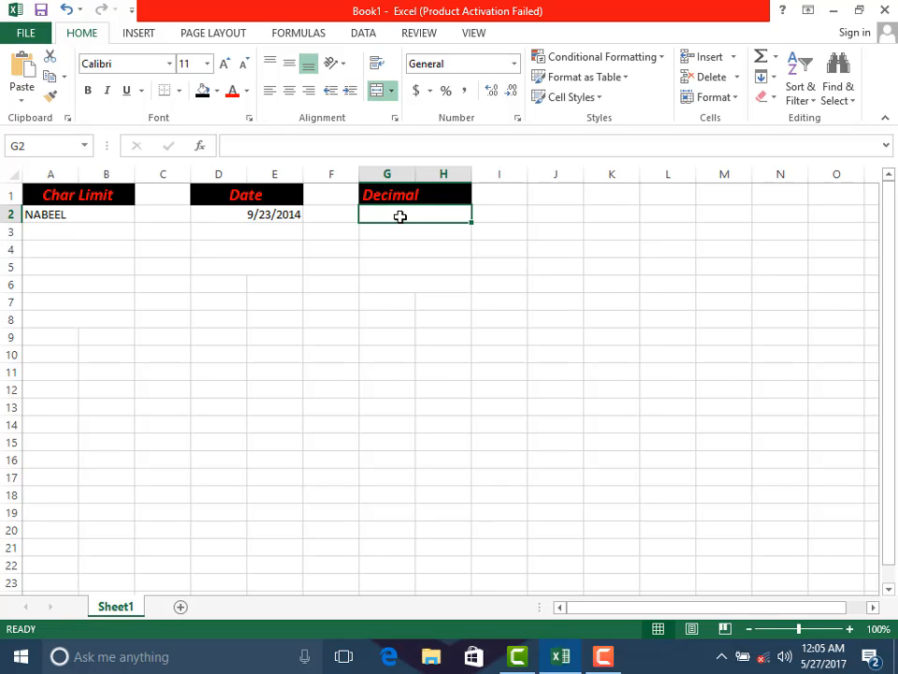
Set G2's validation to allow decimals between 1.00 and 10.00
left_click(363, 36)
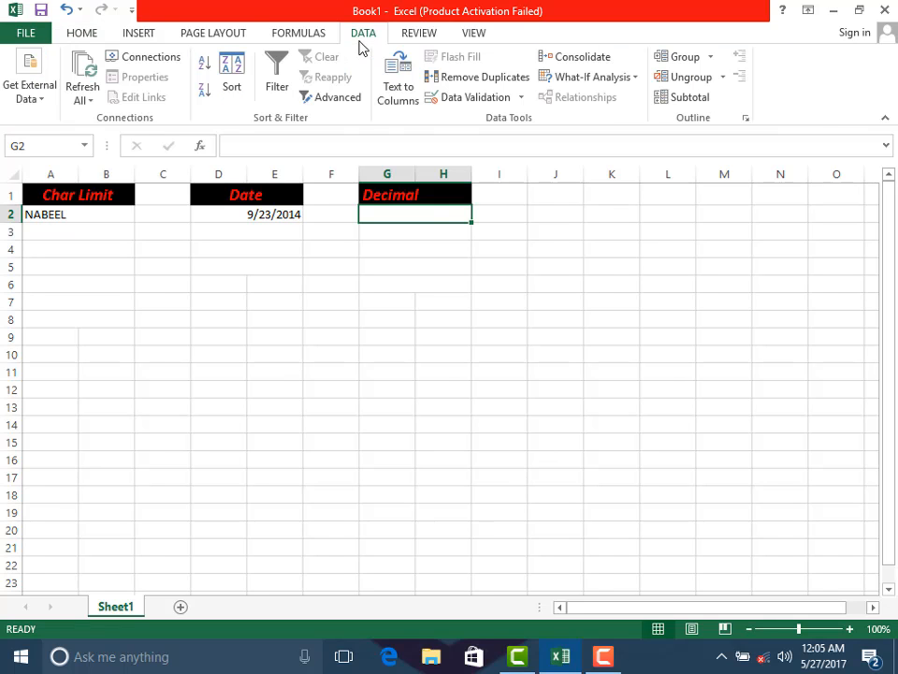
left_click(503, 101)
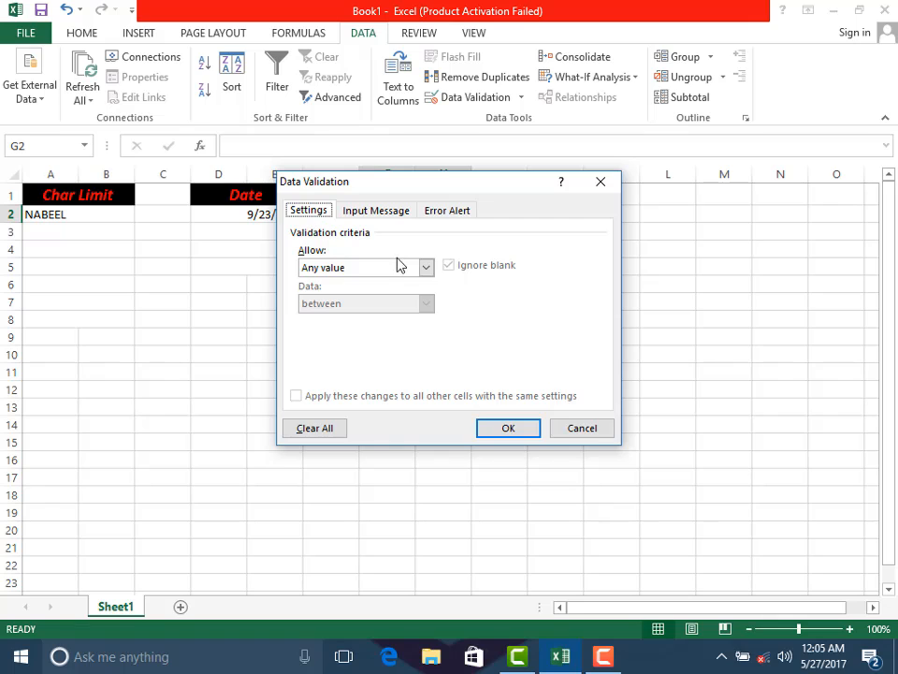
left_click(426, 268)
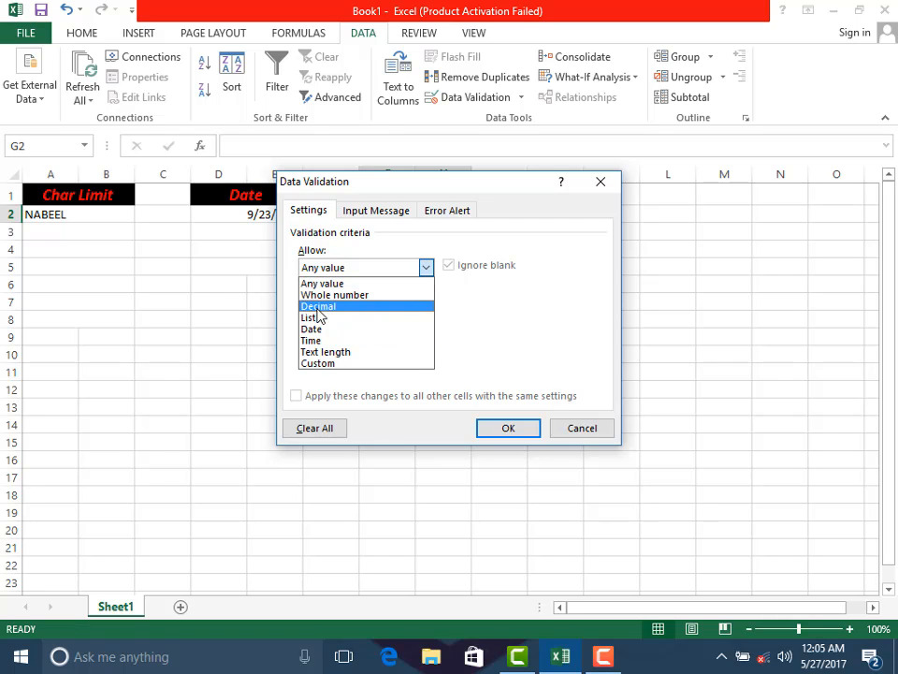
left_click(318, 309)
left_click(326, 338)
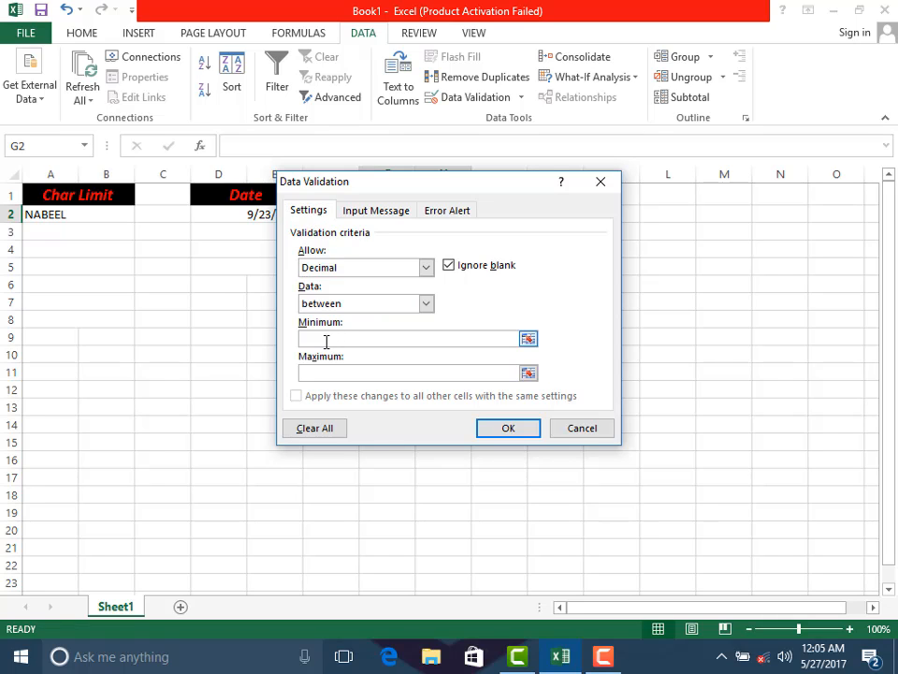
type("1.00")
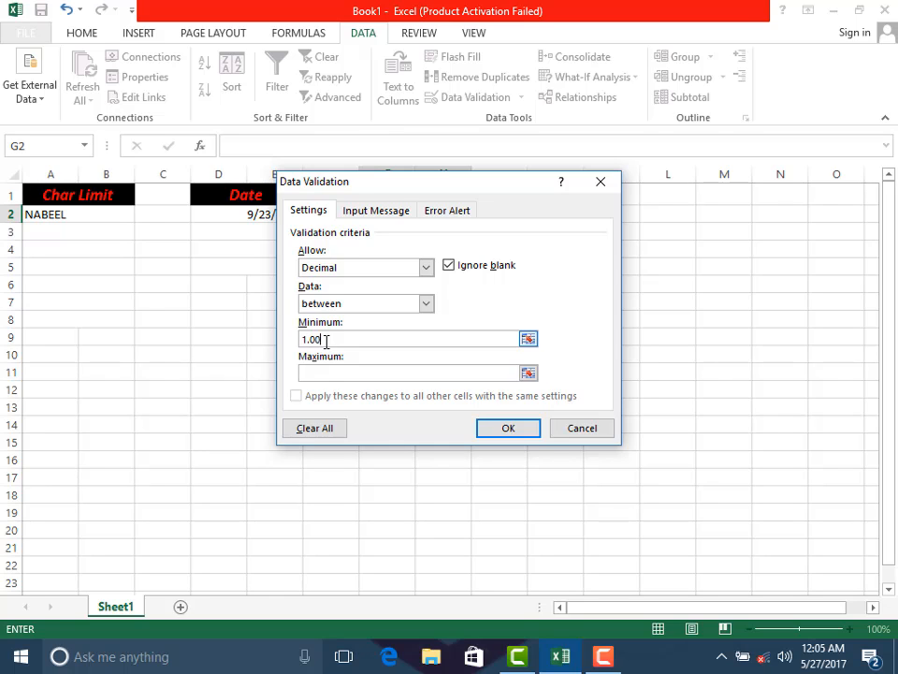
left_click(316, 373)
type("1")
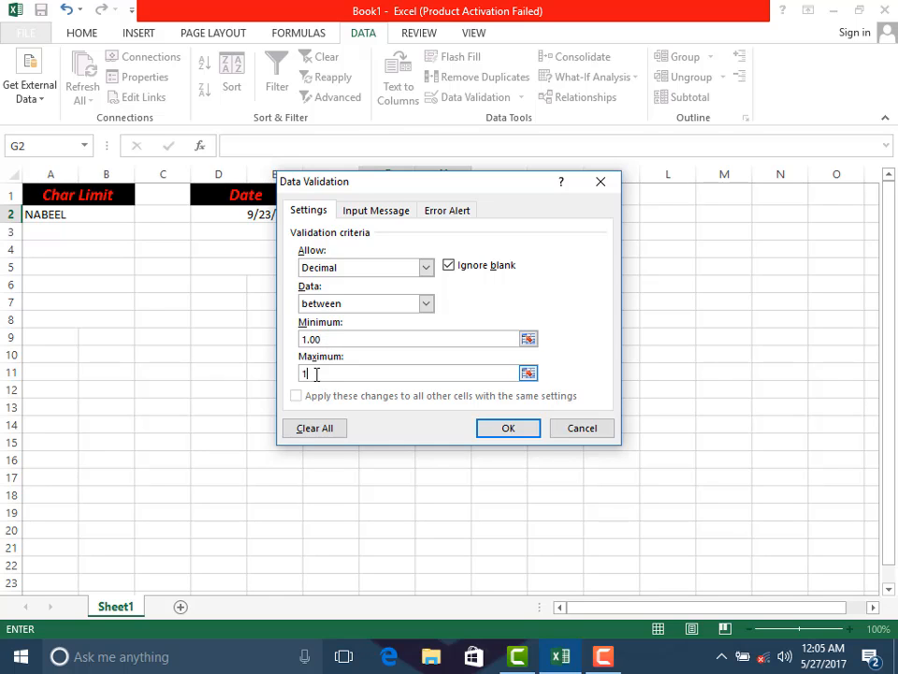
type("0.00")
Add the input message 'enter decimial value'
left_click(375, 212)
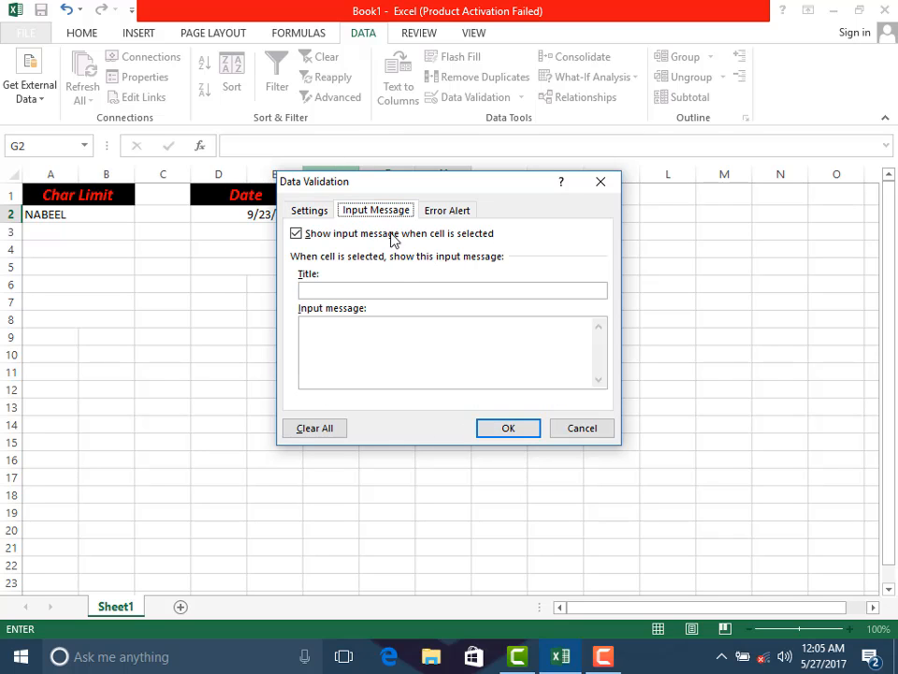
left_click(363, 339)
type("ple")
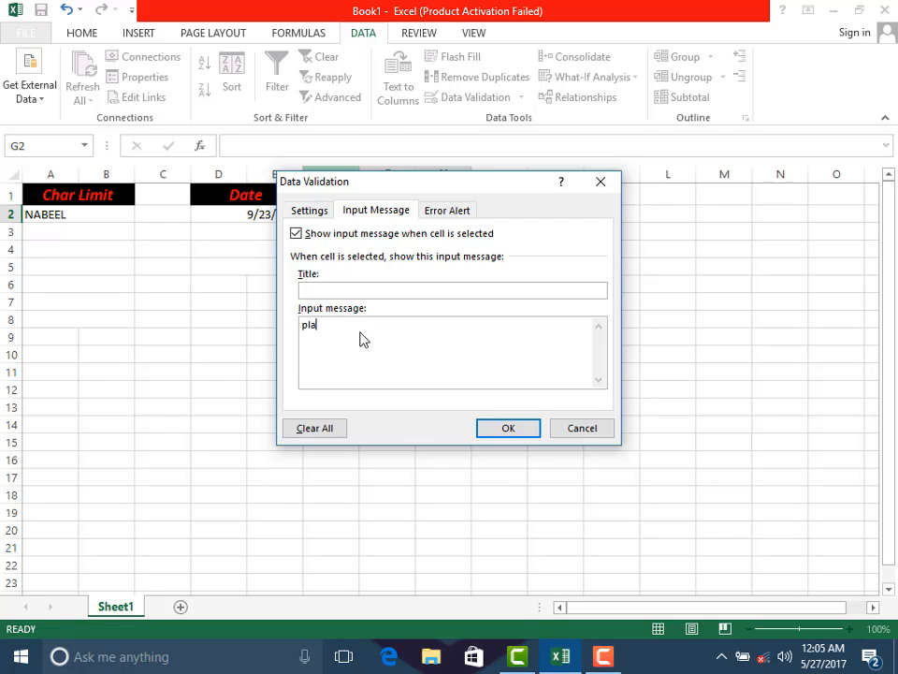
key("BackSpace")
key("BackSpace")
key("BackSpace")
type("enter decimial value")
Set the error message 'please enter decimal value between 1.00 to 10.00' and confirm the rule
left_click(459, 213)
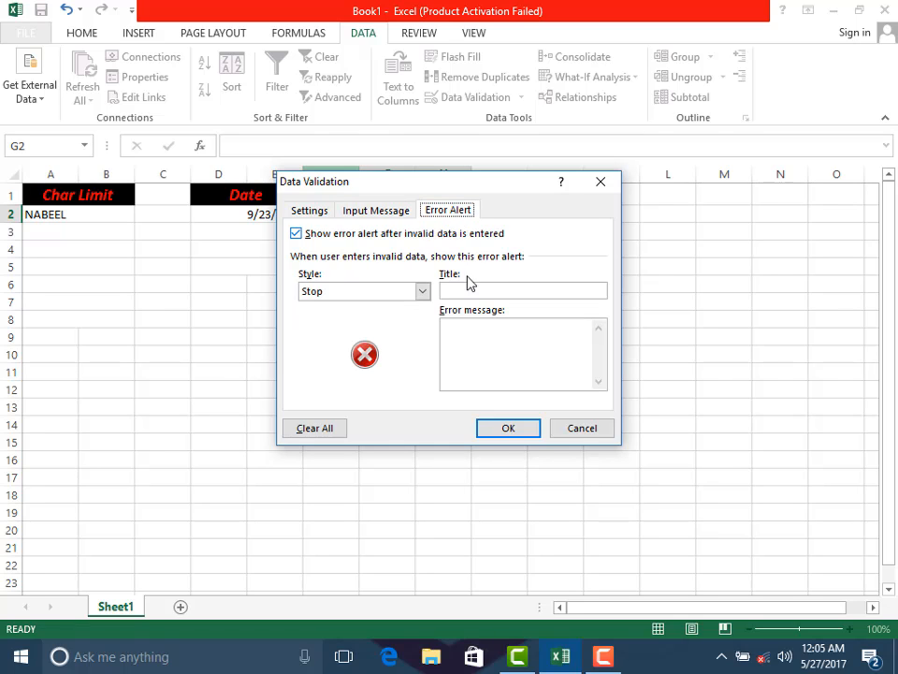
left_click(468, 337)
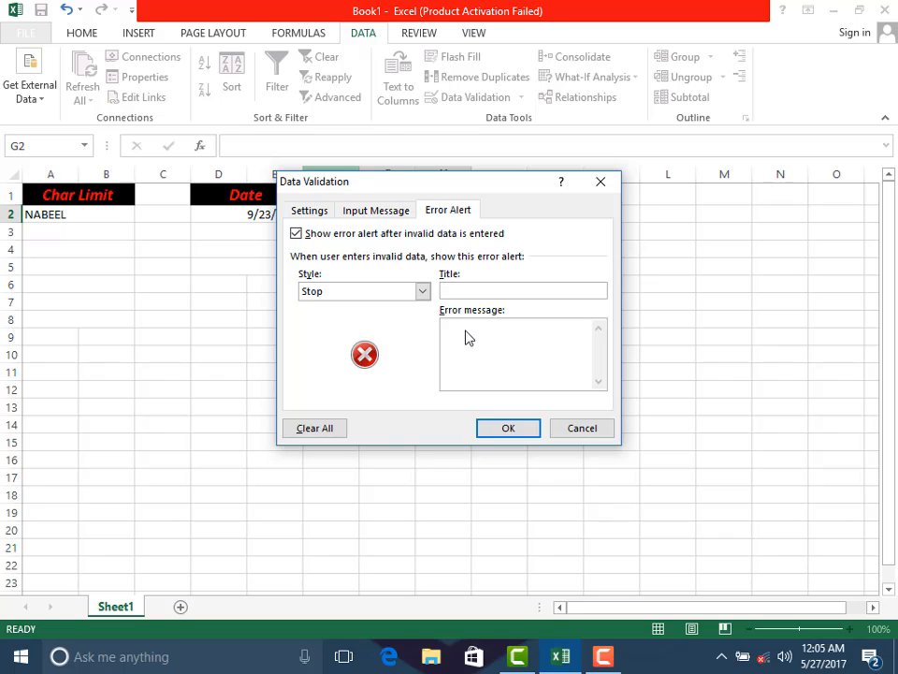
type("plase")
type("v")
key("BackSpace")
key("BackSpace")
key("BackSpace")
key("BackSpace")
type("ease enter decimal value between")
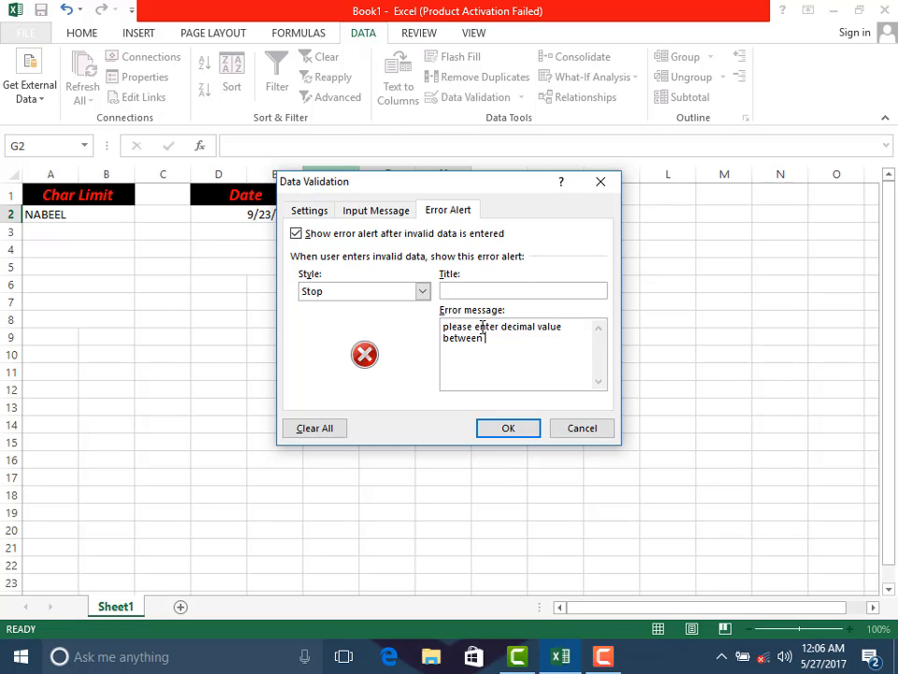
type(" 1.00 to 10.00")
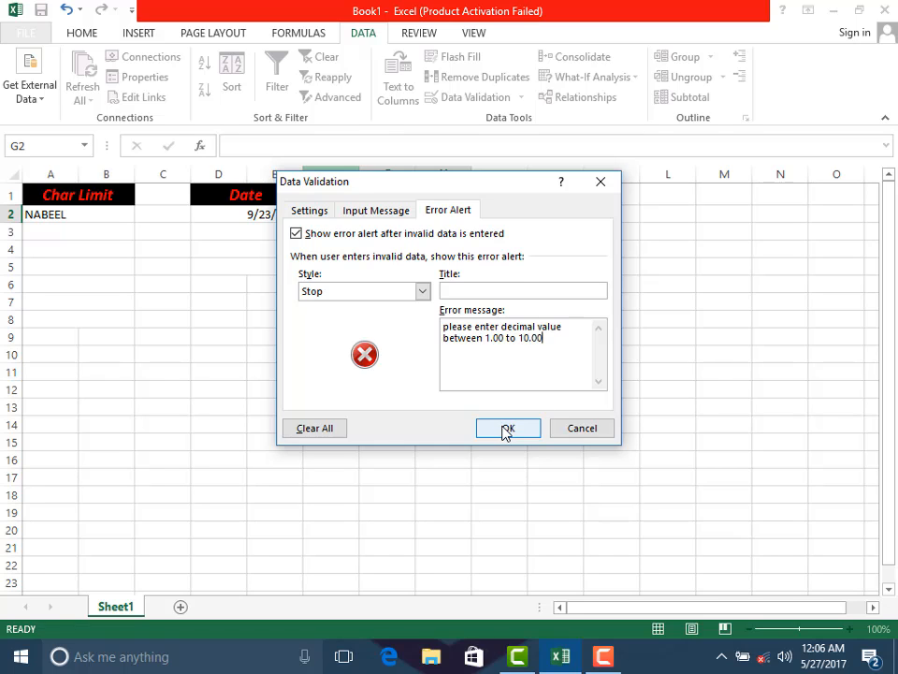
left_click(506, 429)
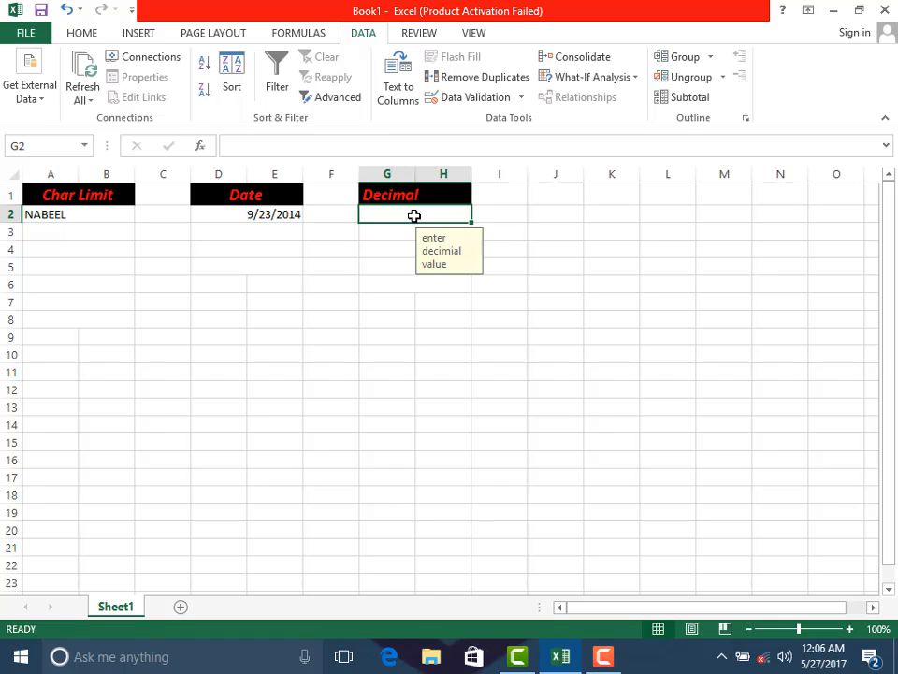
Test G2 with 11.00, cancel the rejection, then enter the valid value 5.00
double_click(414, 215)
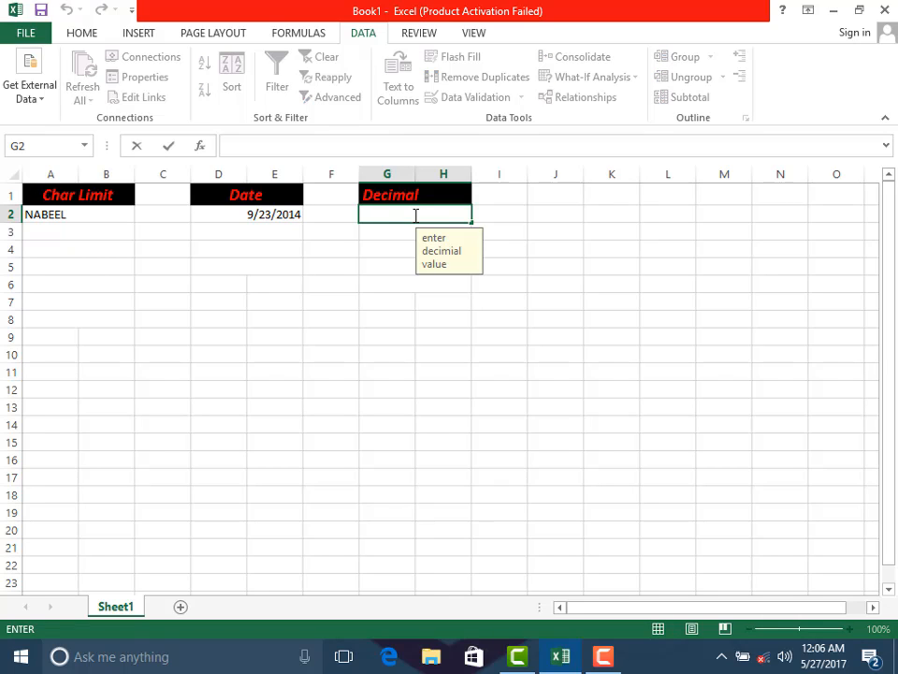
type("11.00")
key("Return")
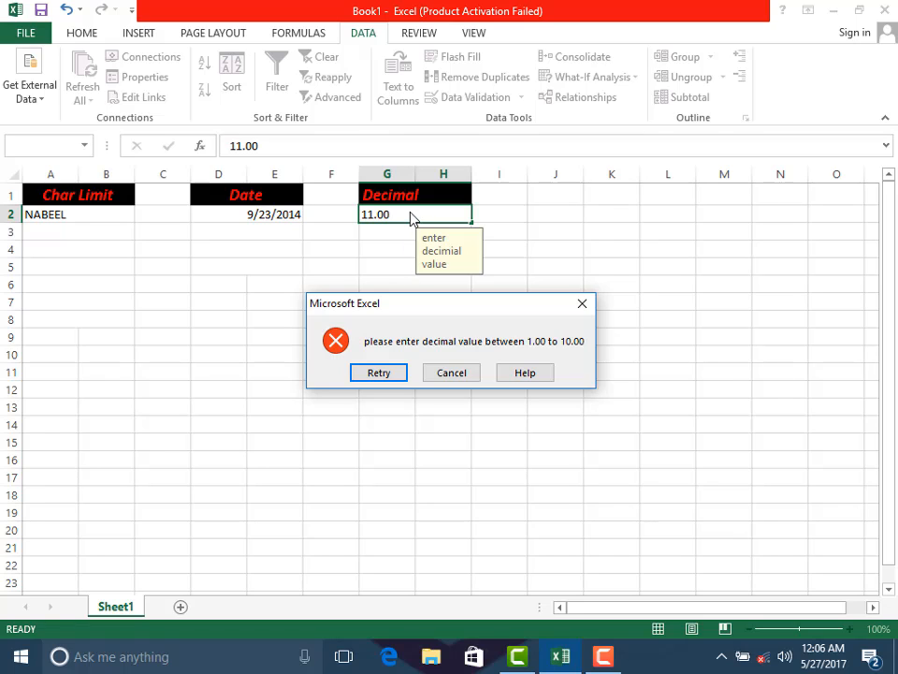
left_click(460, 372)
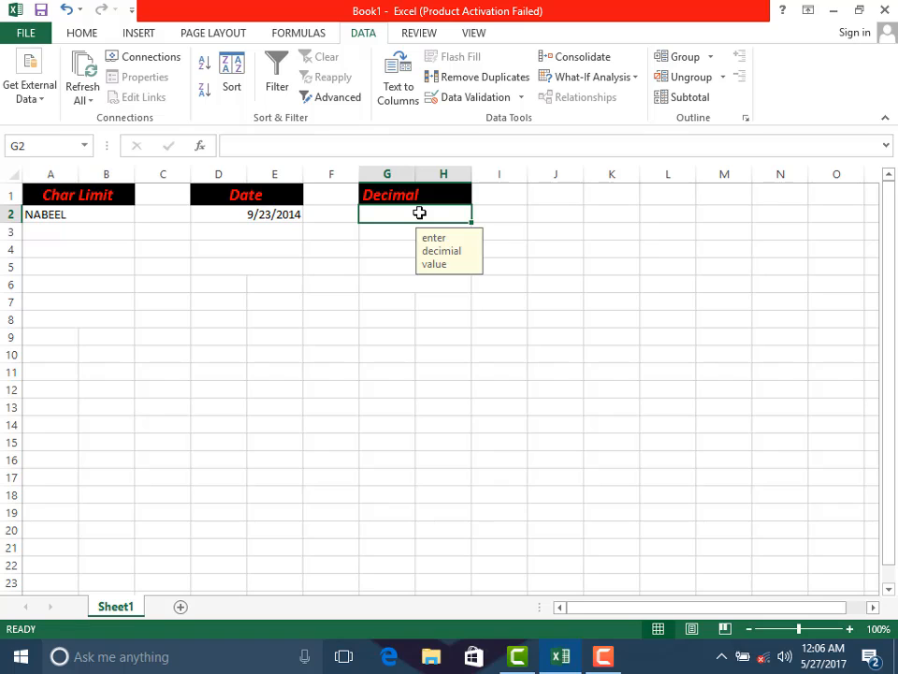
type("5.00")
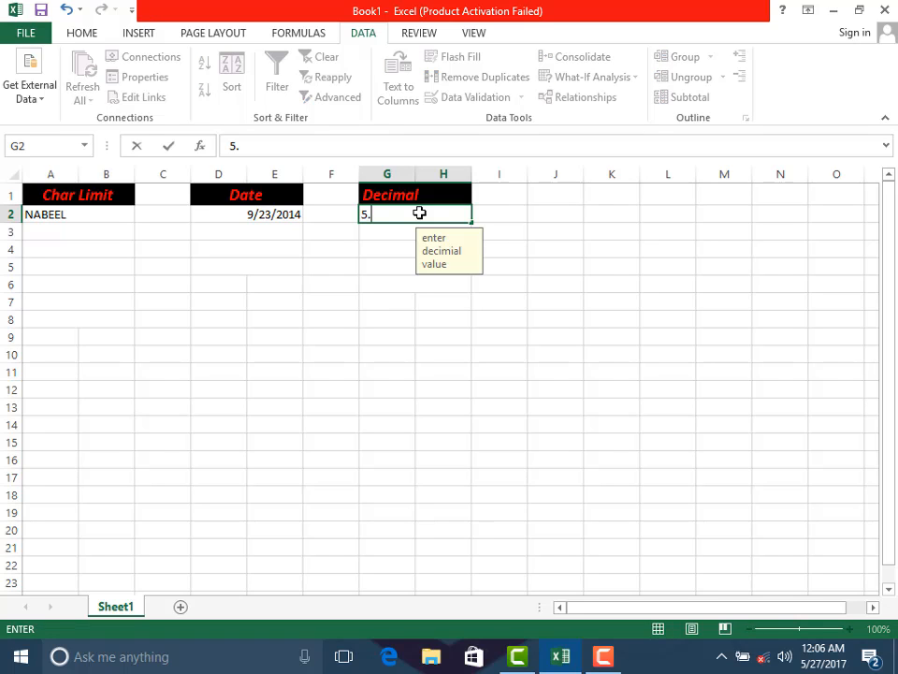
left_click(396, 244)
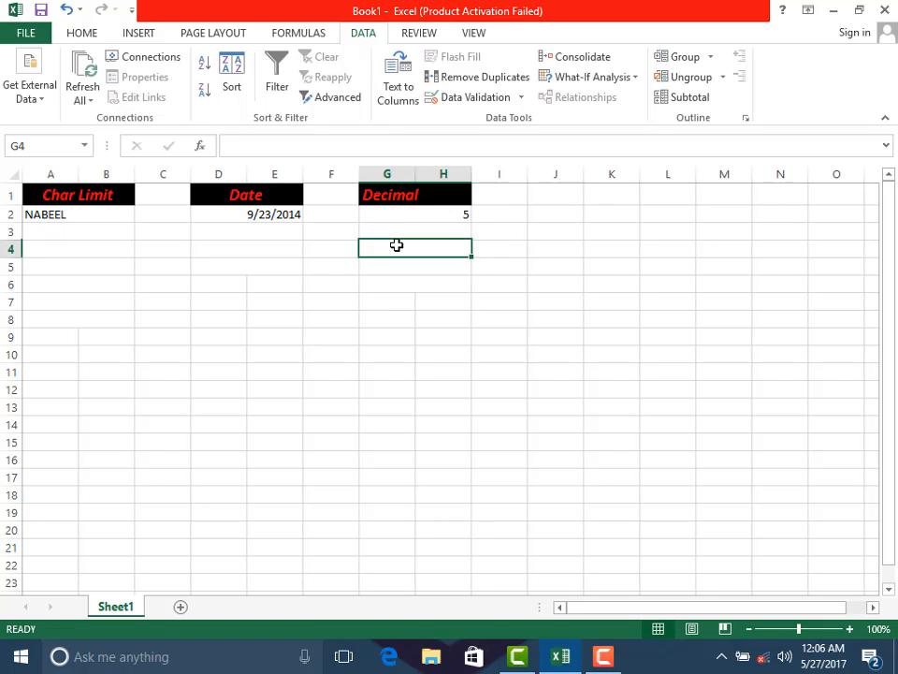